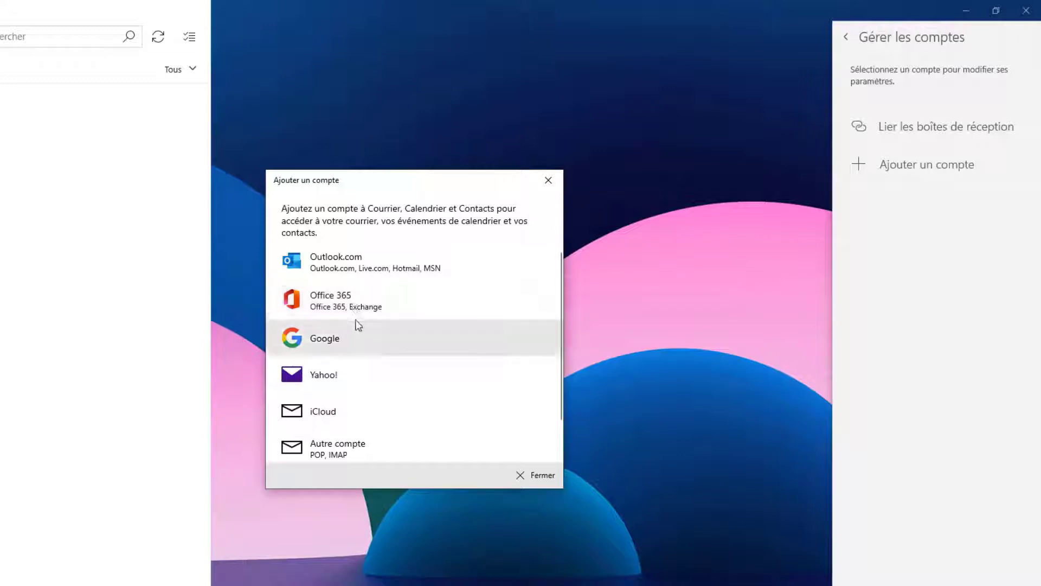
Open the Configuration avancée page of the Ajouter un compte wizard
{"action": "scroll", "coordinate": [358, 325], "scroll_direction": "down", "scroll_amount": 2}
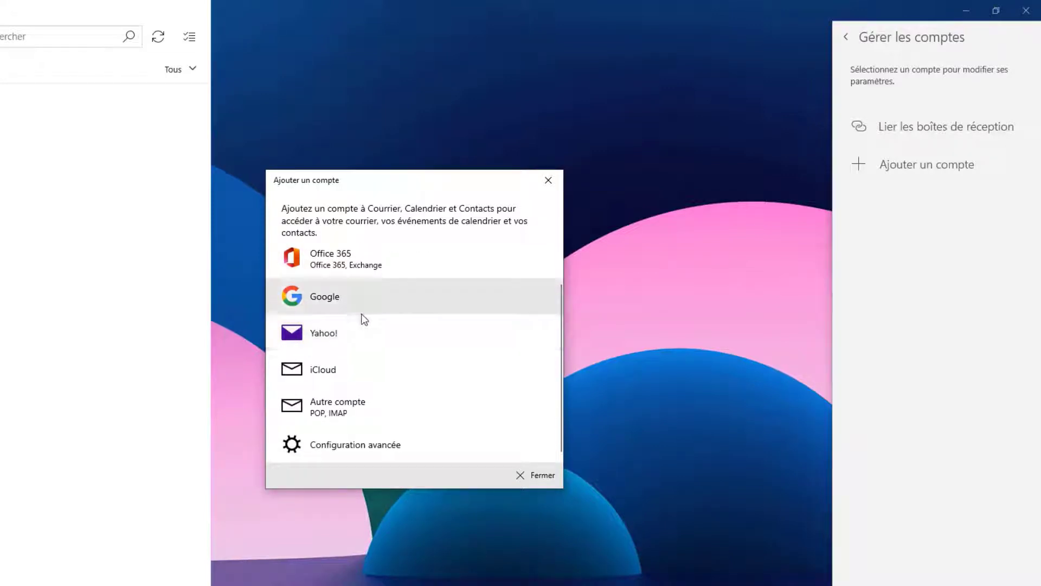
{"action": "left_click", "coordinate": [358, 445]}
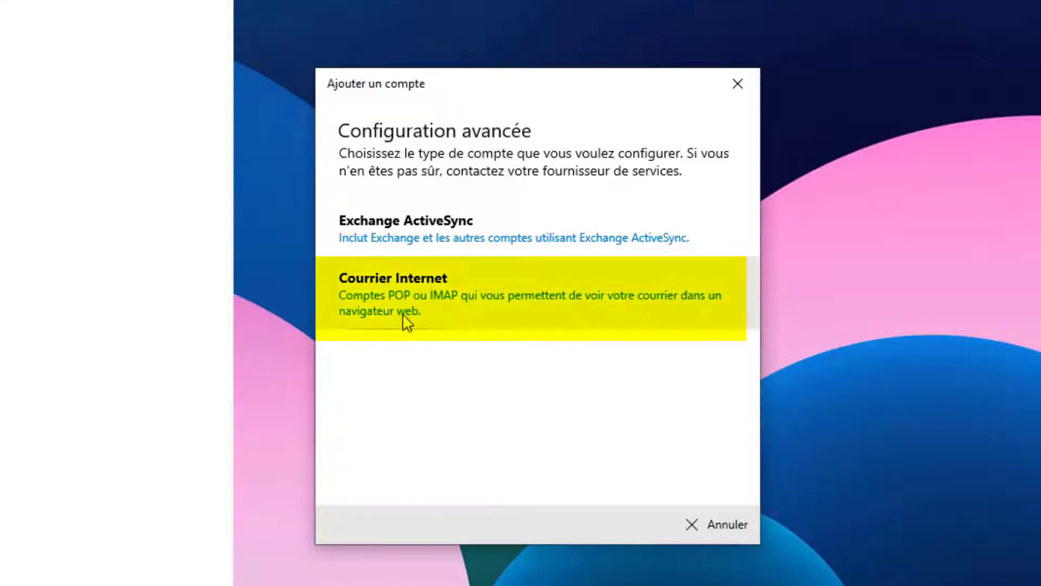
Choose a Courrier Internet account, enter the Gmail address, and copy it for the username
{"action": "left_click", "coordinate": [435, 295]}
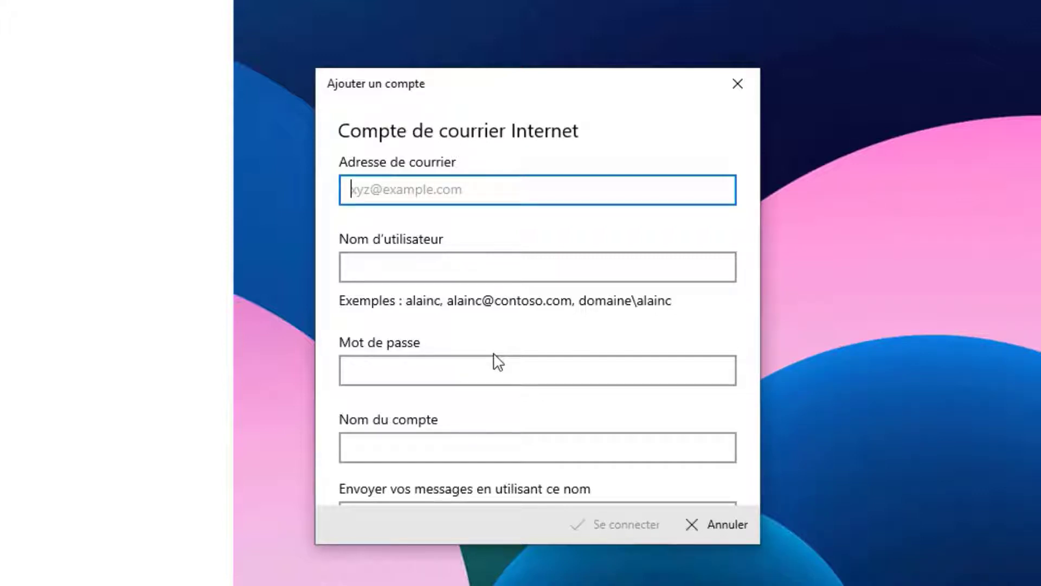
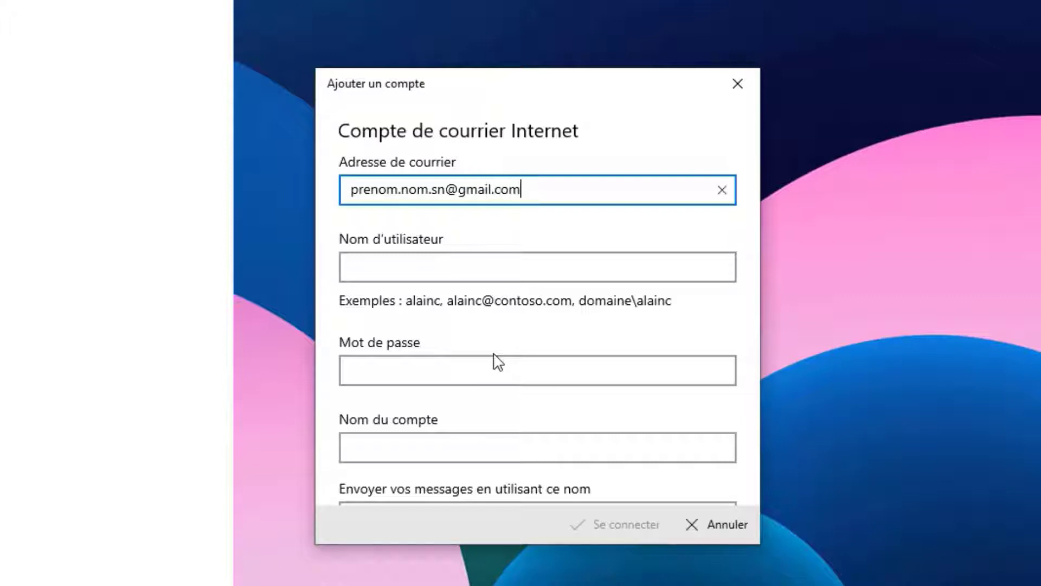
{"action": "left_click", "coordinate": [407, 266]}
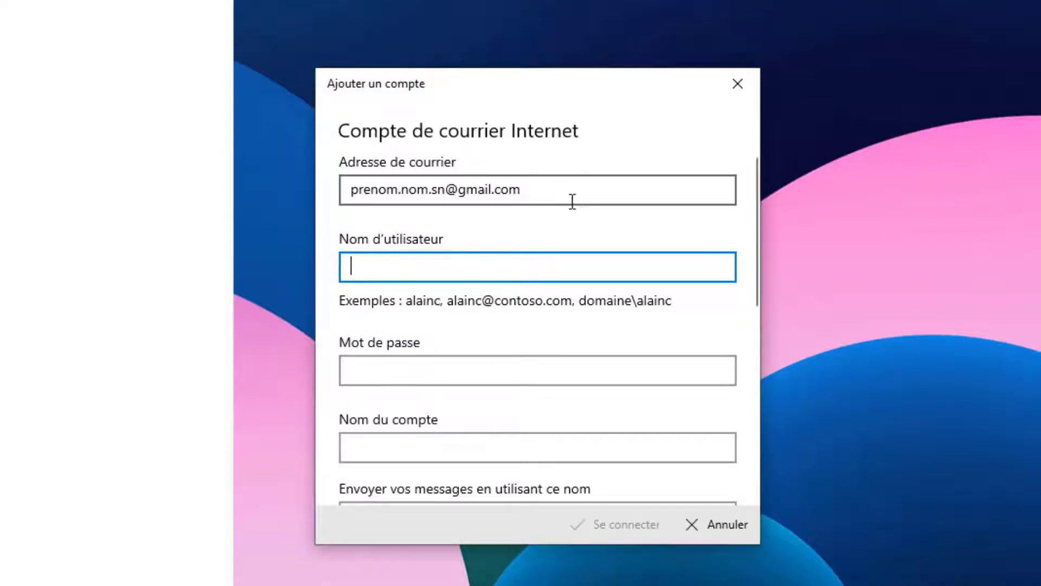
{"action": "left_click", "coordinate": [522, 188]}
{"action": "left_click_drag", "start_coordinate": [522, 188], "coordinate": [317, 190]}
{"action": "left_click", "coordinate": [405, 194]}
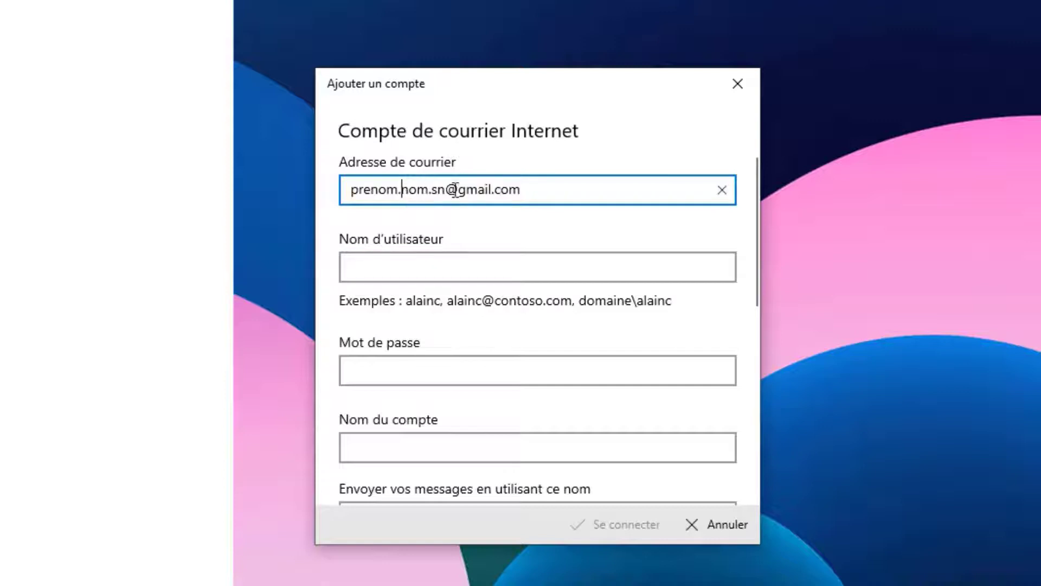
{"action": "left_click_drag", "start_coordinate": [444, 194], "coordinate": [305, 187]}
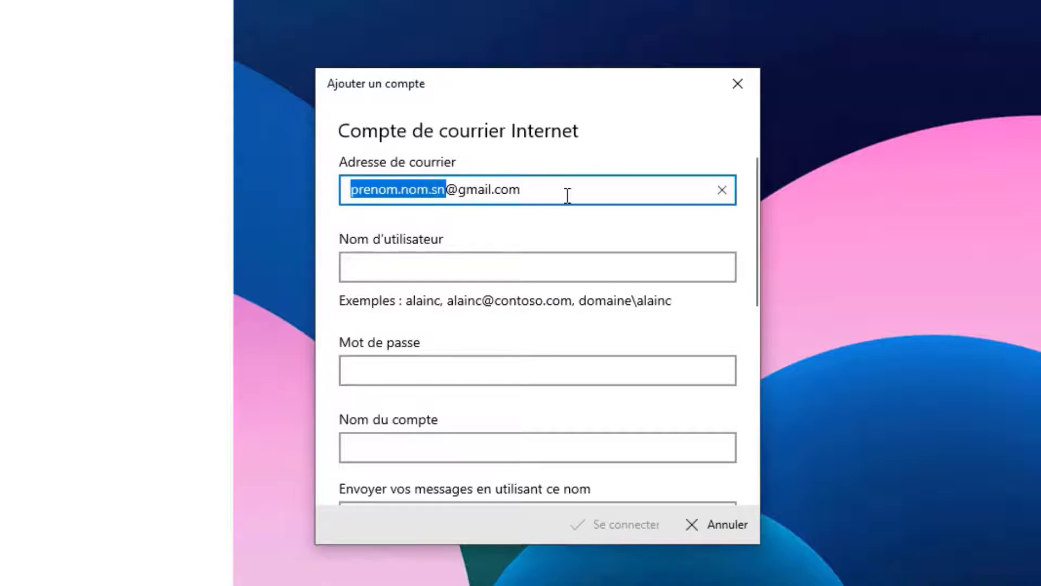
{"action": "left_click_drag", "start_coordinate": [568, 195], "coordinate": [309, 179]}
{"action": "key", "text": "ctrl+c"}
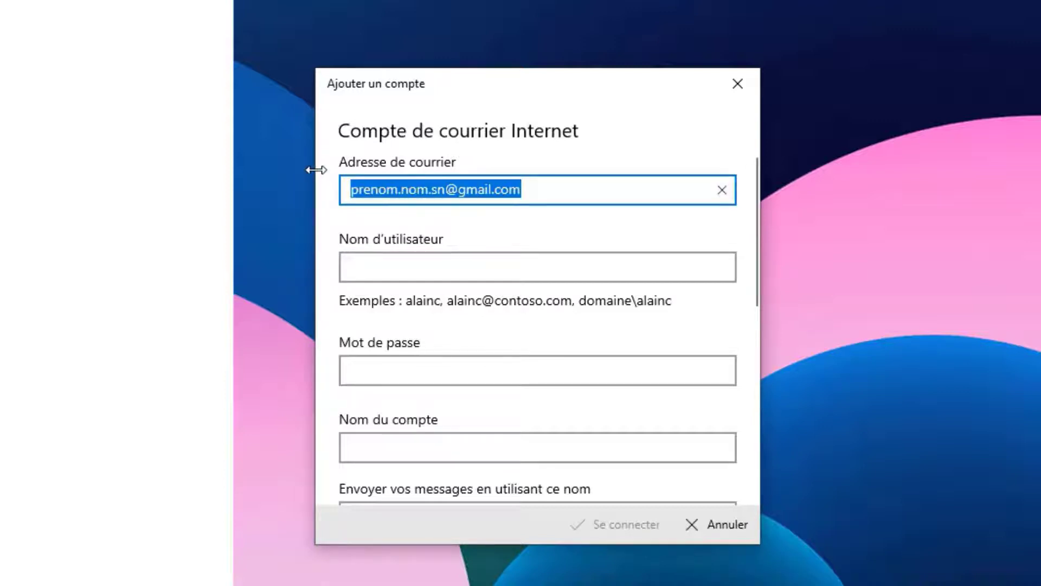
{"action": "left_click", "coordinate": [363, 266]}
Paste the Gmail address as the username and enter the account password
{"action": "key", "text": "ctrl+v"}
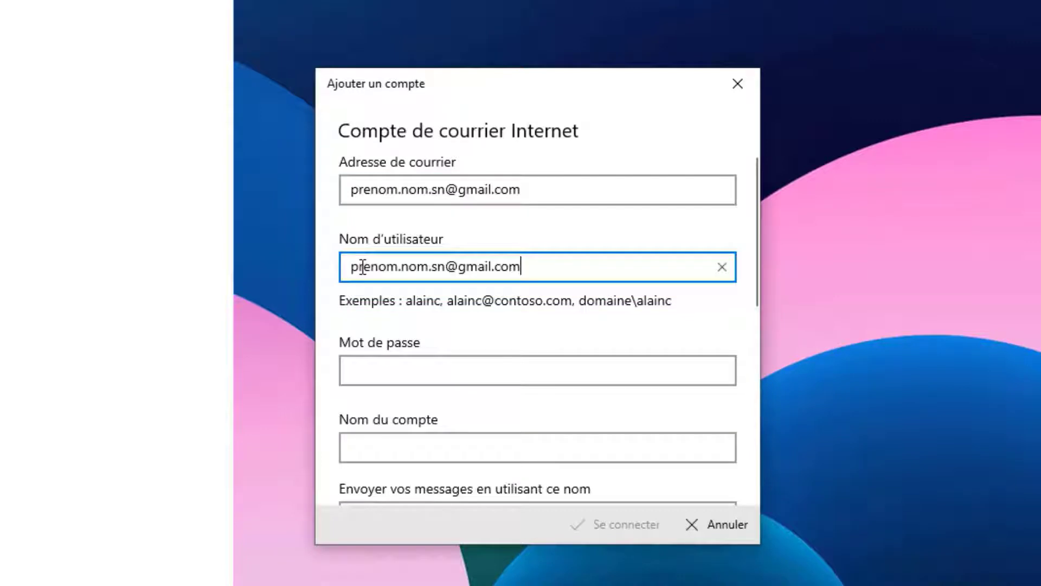
{"action": "left_click", "coordinate": [385, 372]}
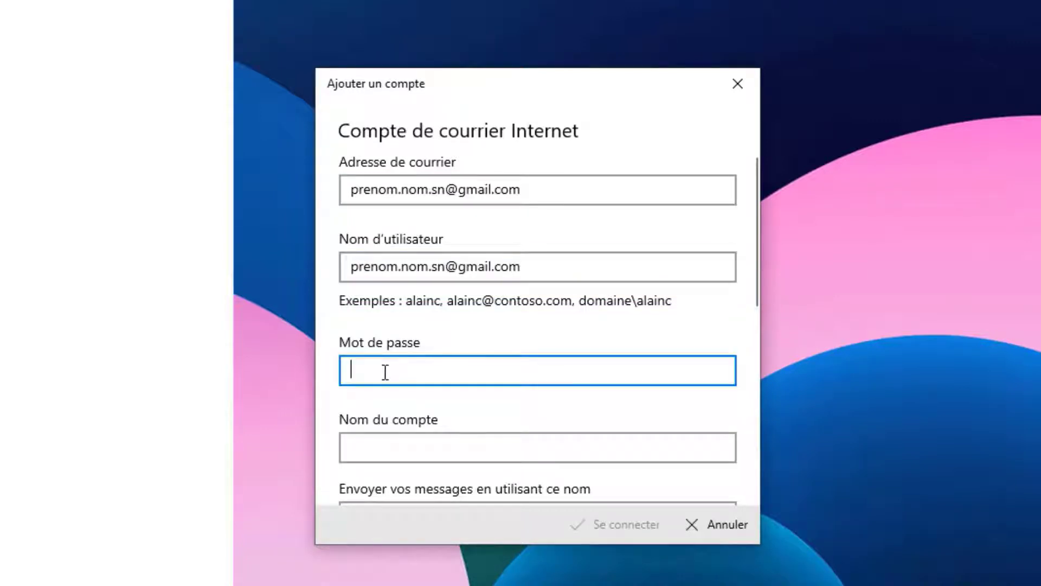
{"action": "type", "text": "••••••"}
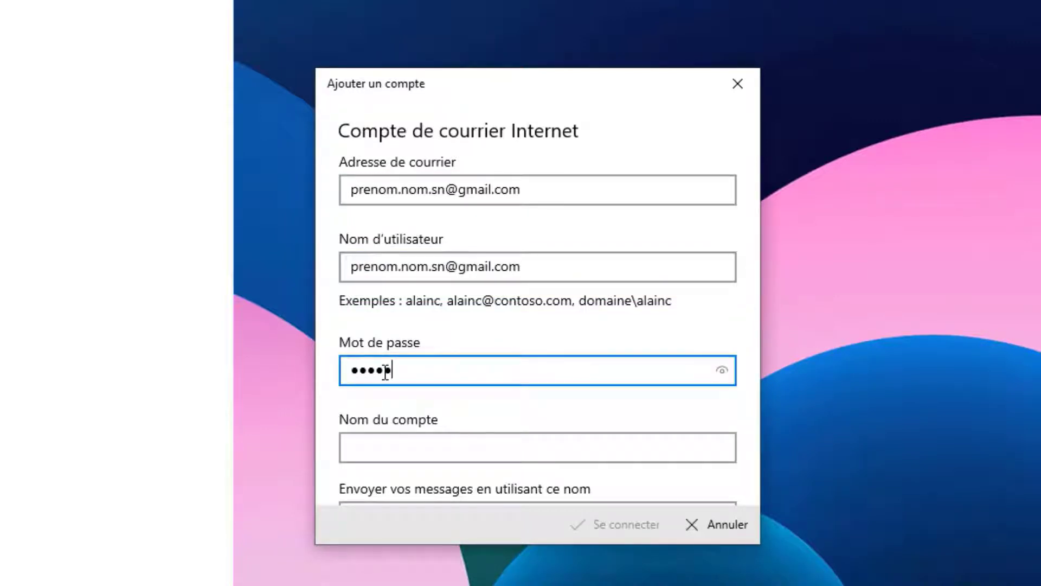
{"action": "type", "text": "•••••"}
{"action": "scroll", "coordinate": [385, 371], "scroll_direction": "down", "scroll_amount": 2}
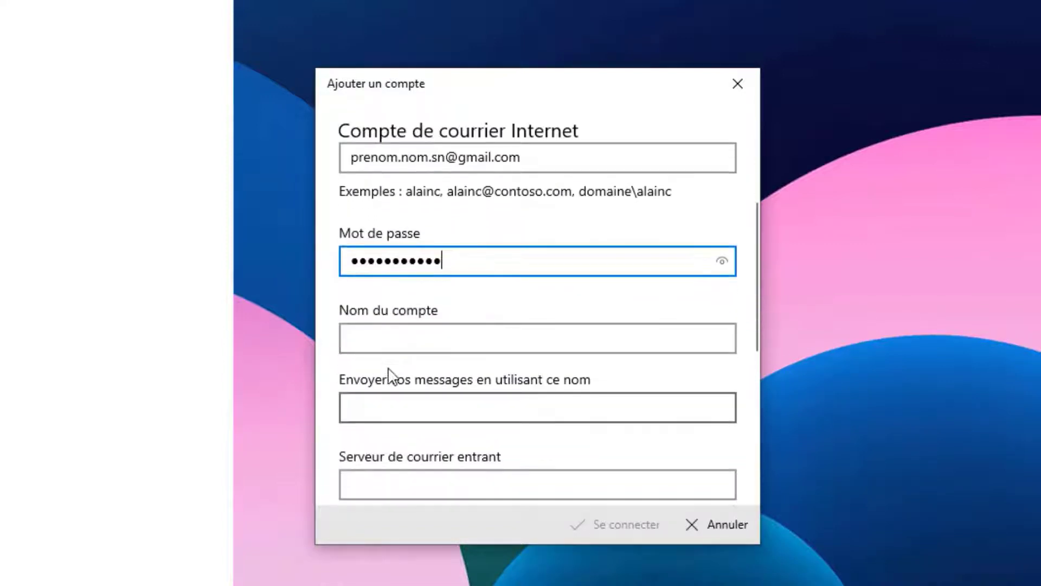
Name the account 'Mon compte pro - Gmail'
{"action": "left_click", "coordinate": [386, 350]}
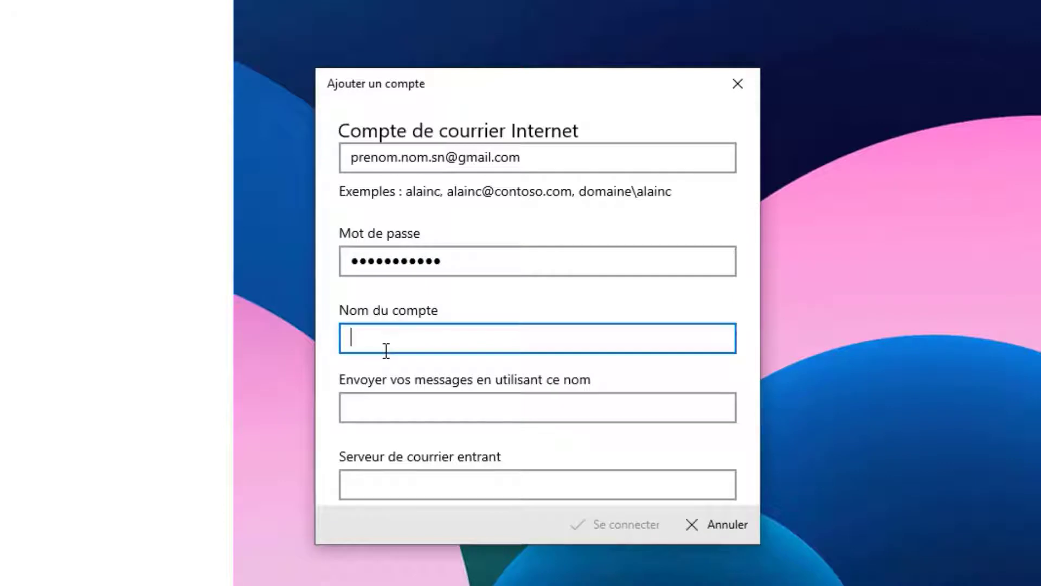
{"action": "type", "text": "Mon compte p"}
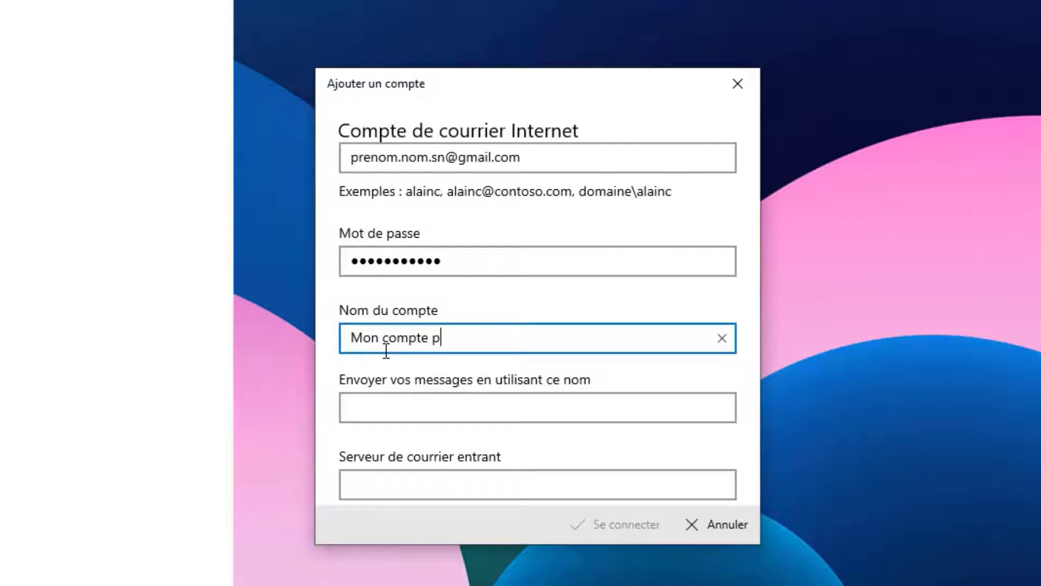
{"action": "type", "text": "ro - Gmail"}
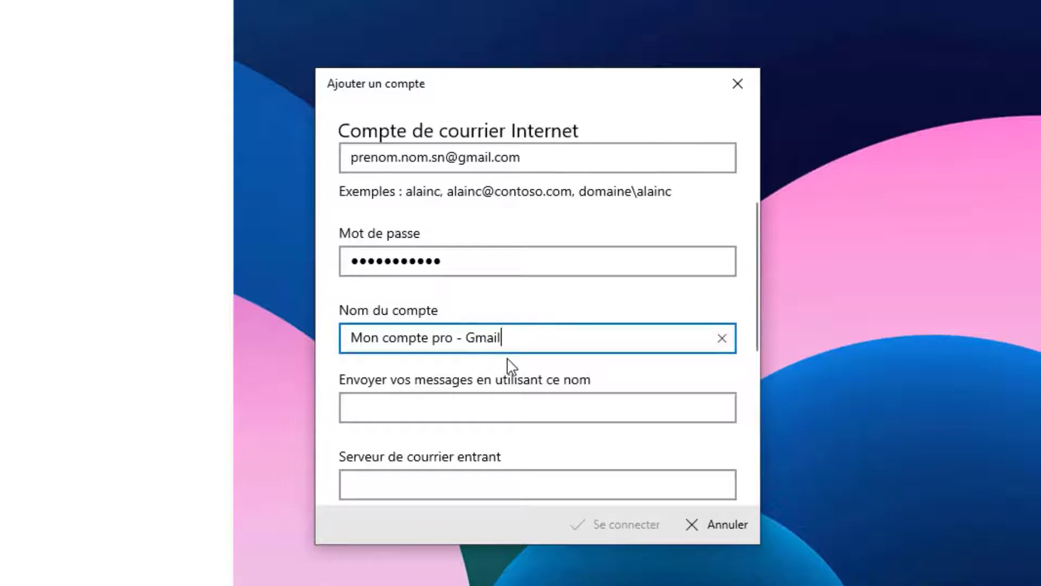
{"action": "scroll", "coordinate": [512, 364], "scroll_direction": "down", "scroll_amount": 1}
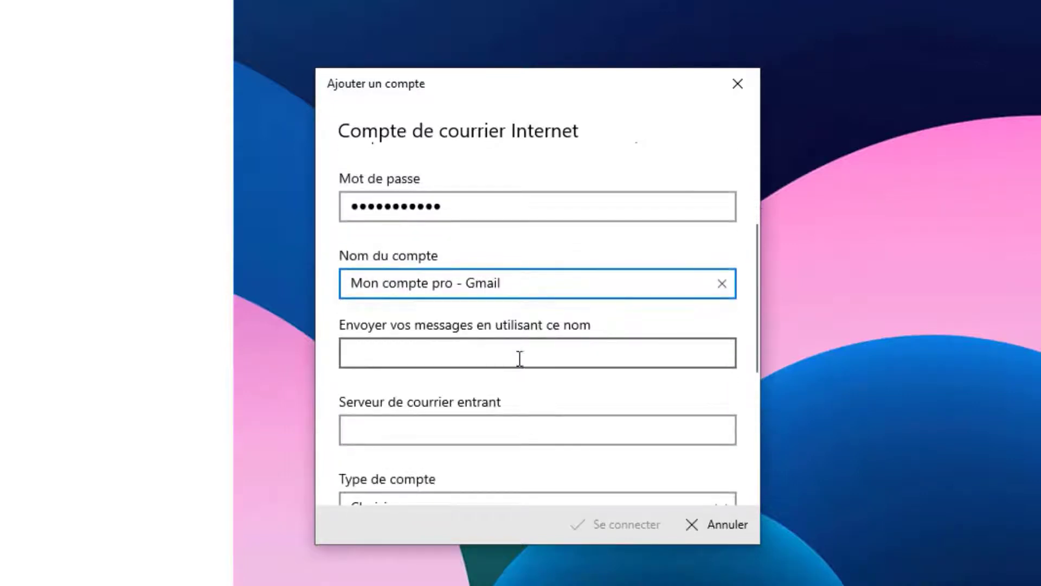
Set the sender name on outgoing messages to 'Prénom NOM'
{"action": "left_click", "coordinate": [411, 345]}
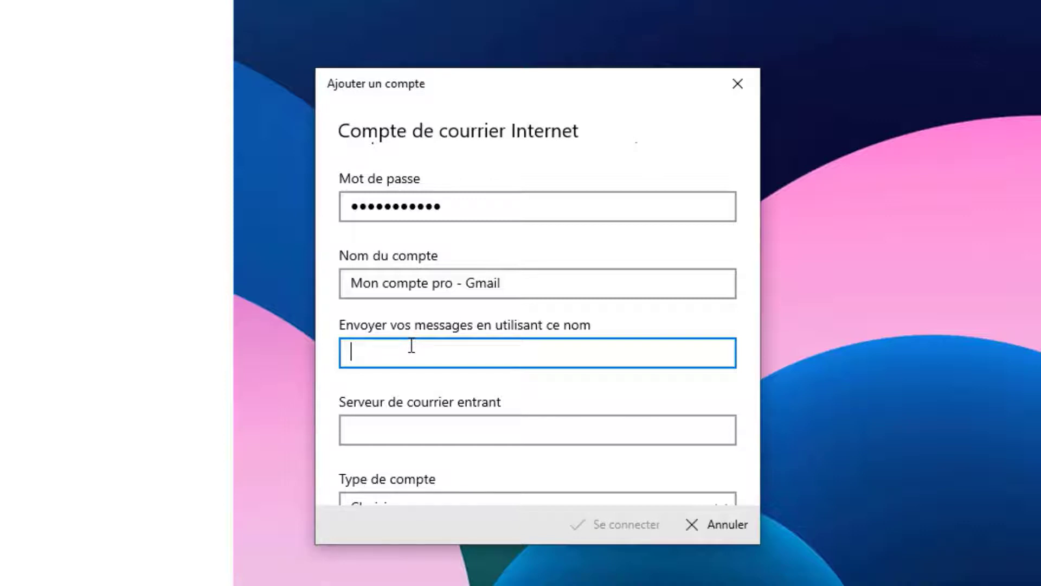
{"action": "type", "text": "Prénom NOM"}
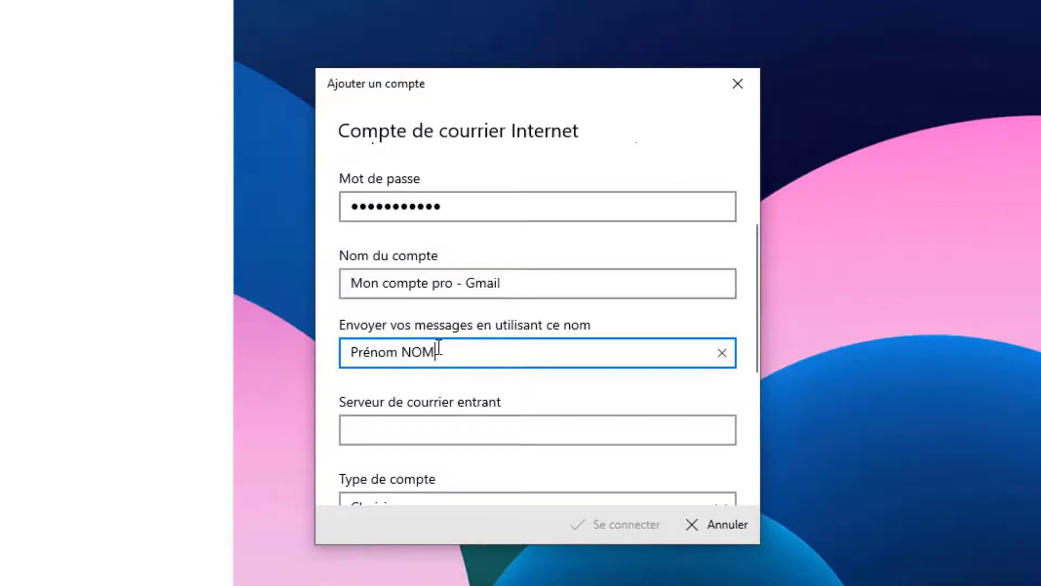
{"action": "scroll", "coordinate": [438, 347], "scroll_direction": "down", "scroll_amount": 1}
{"action": "scroll", "coordinate": [438, 347], "scroll_direction": "down", "scroll_amount": 2}
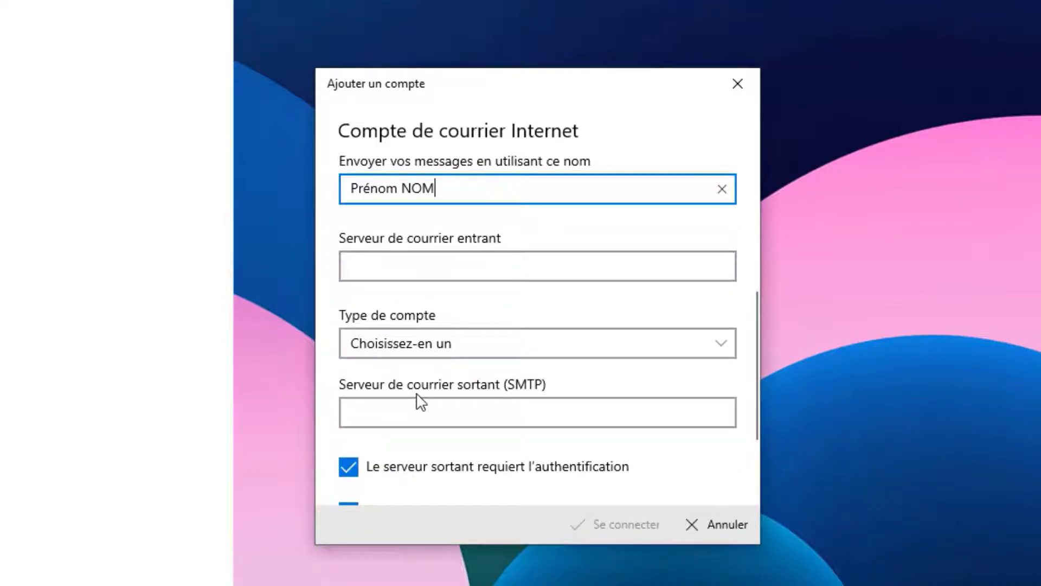
Set the account type to IMAP4 after briefly trying POP3
{"action": "left_click", "coordinate": [480, 347]}
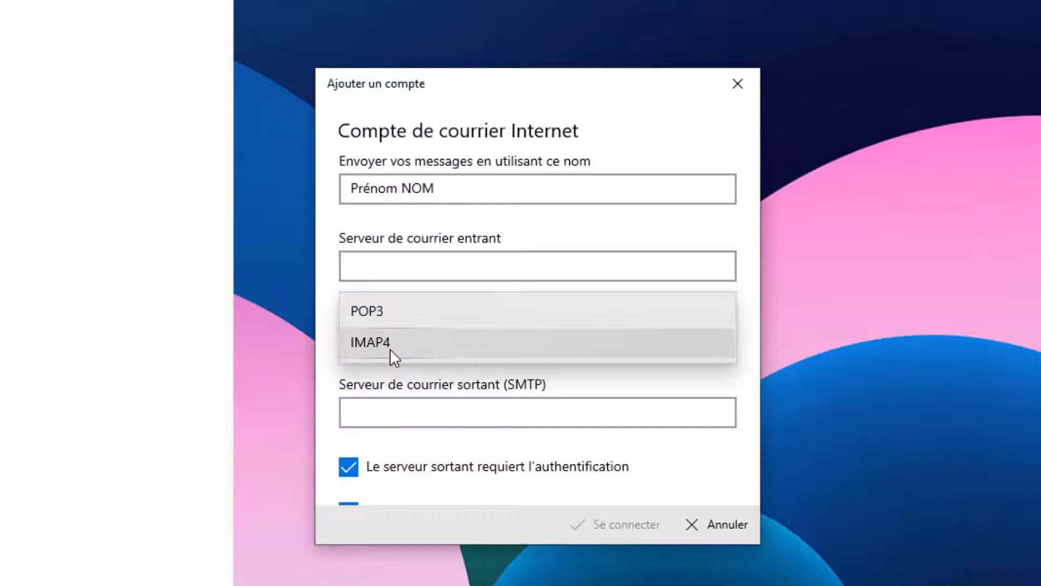
{"action": "left_click", "coordinate": [386, 347]}
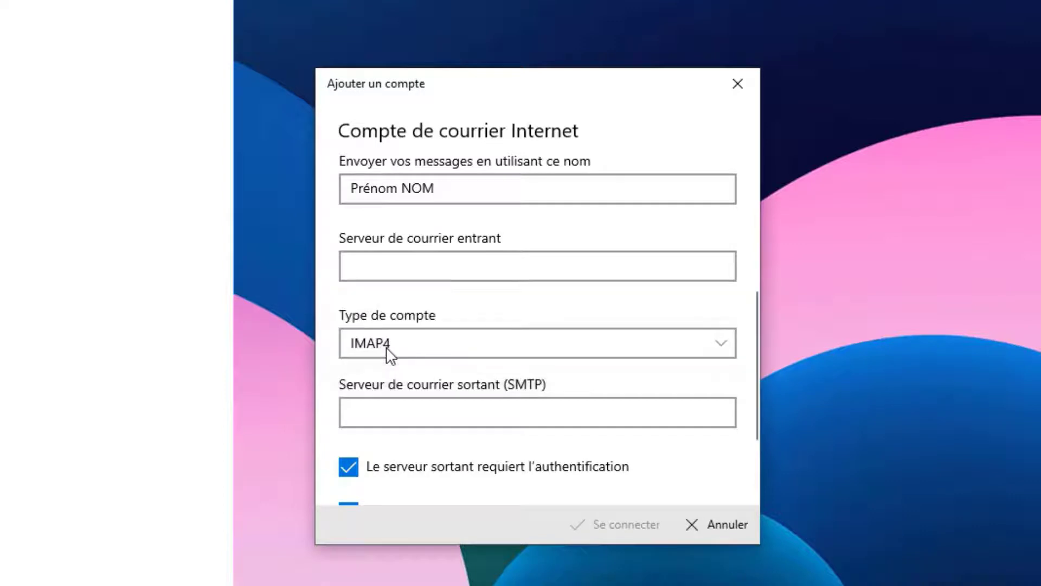
{"action": "left_click", "coordinate": [435, 347]}
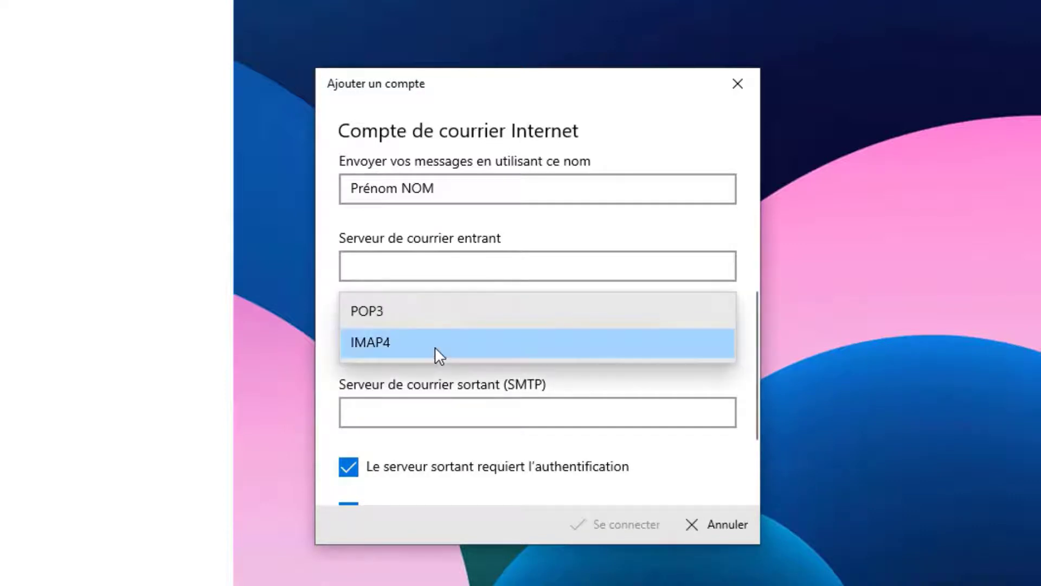
{"action": "left_click", "coordinate": [406, 311]}
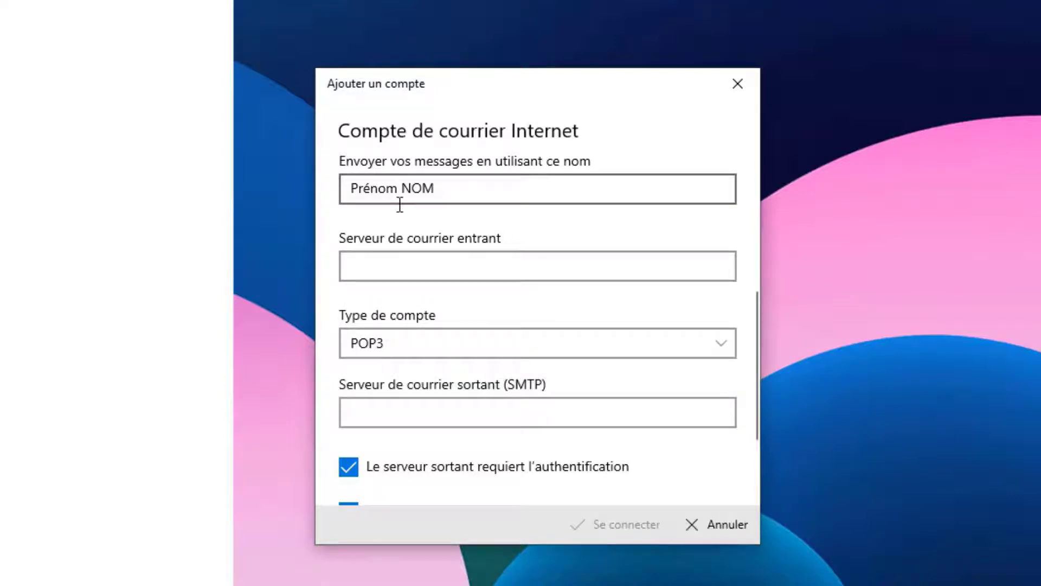
{"action": "left_click", "coordinate": [437, 352]}
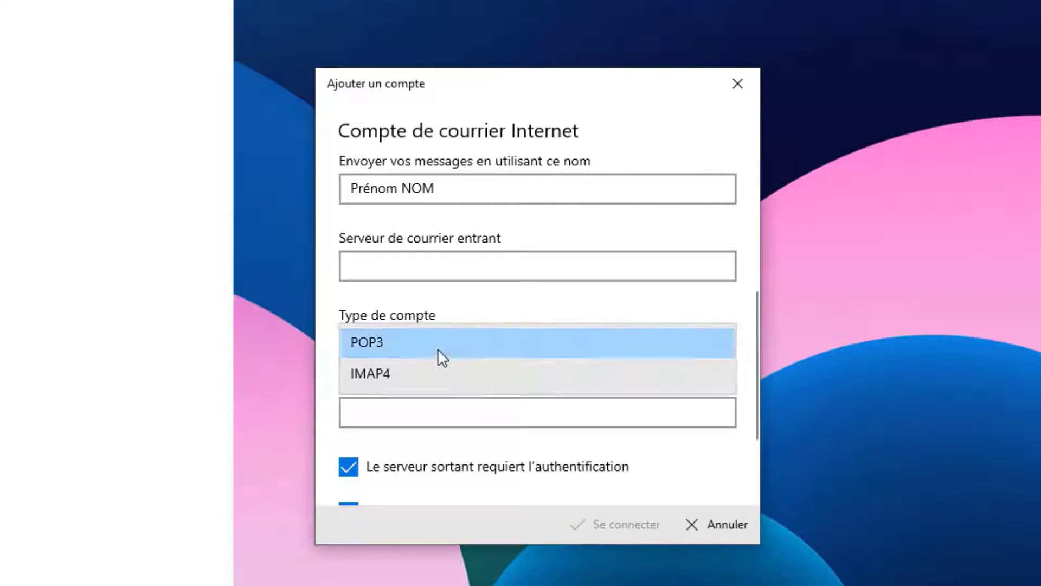
{"action": "left_click", "coordinate": [378, 373]}
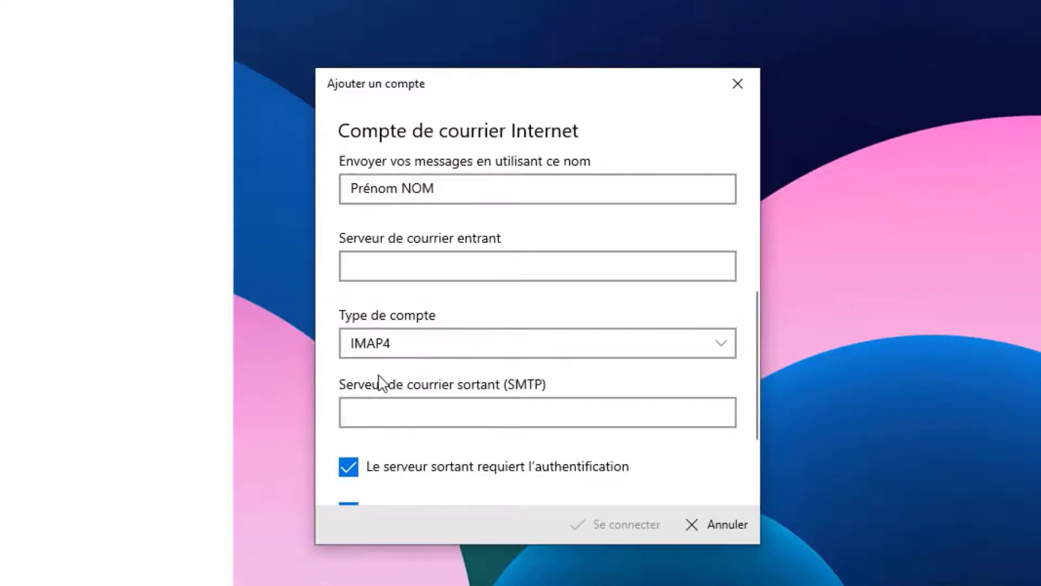
Select the outgoing SMTP server field, then bring Chrome forward for the server settings
{"action": "scroll", "coordinate": [493, 386], "scroll_direction": "down", "scroll_amount": 2}
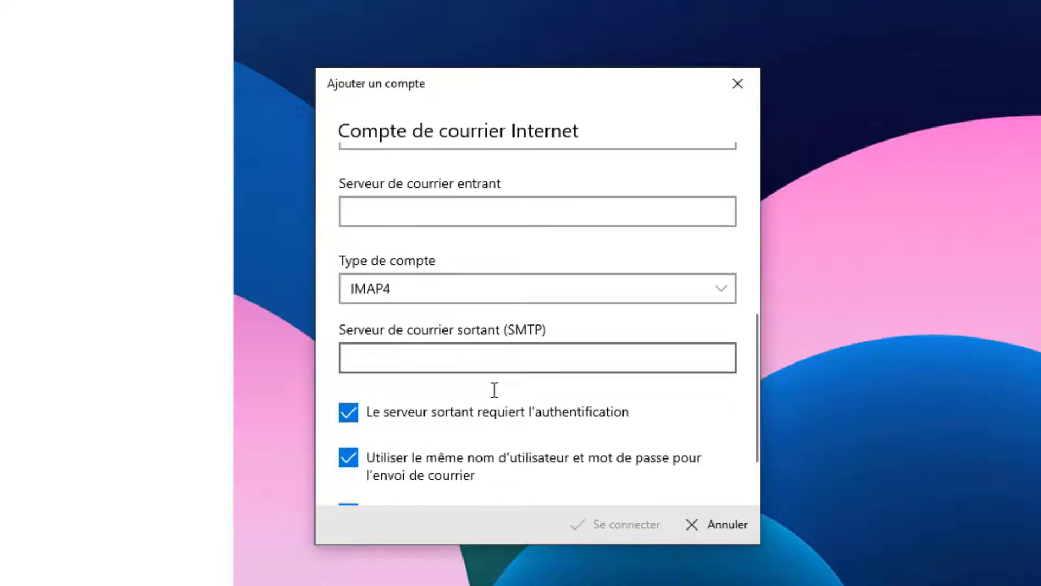
{"action": "left_click", "coordinate": [381, 356]}
{"action": "scroll", "coordinate": [437, 323], "scroll_direction": "up", "scroll_amount": 2}
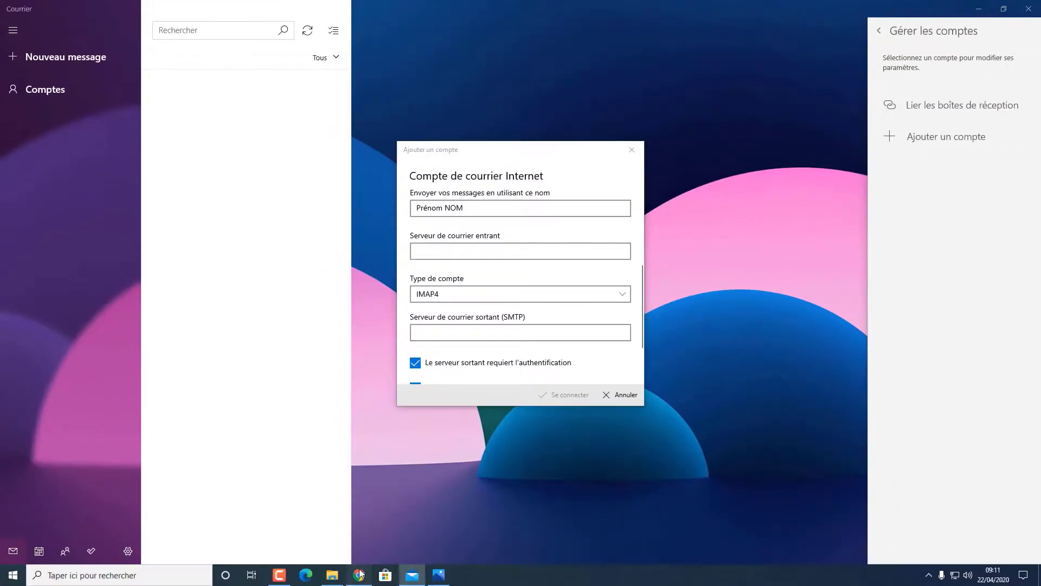
{"action": "left_click", "coordinate": [360, 573]}
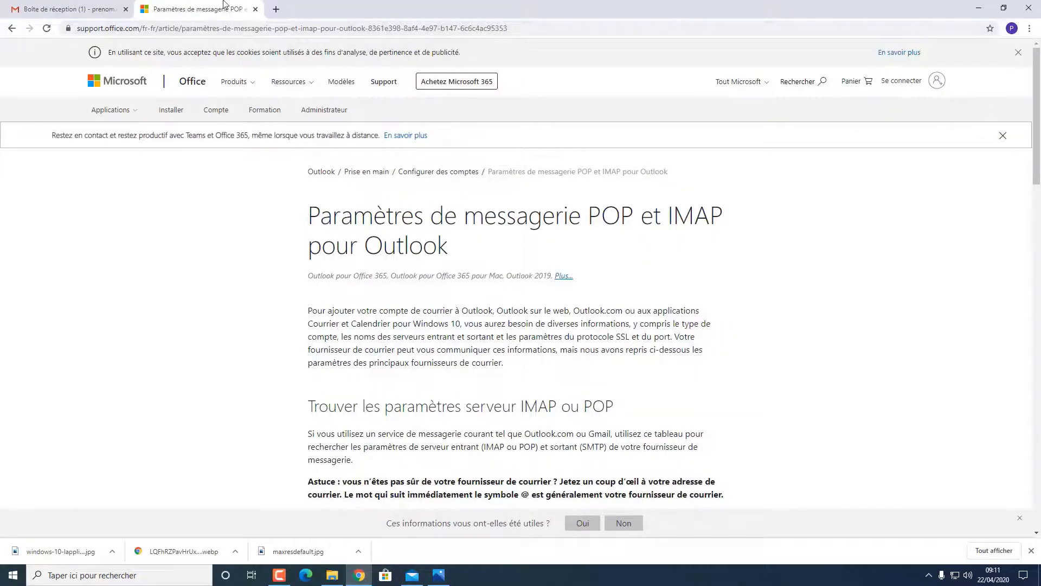
Search Google in a new tab for 'pop imap courrier windows 10'
{"action": "left_click", "coordinate": [276, 9]}
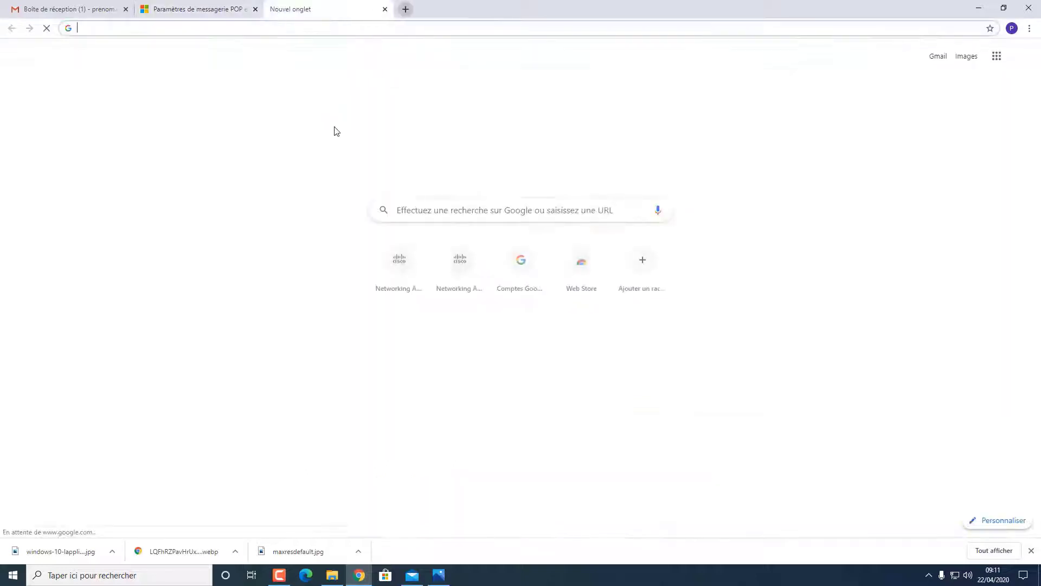
{"action": "left_click", "coordinate": [416, 213]}
{"action": "type", "text": "pop imap courrier"}
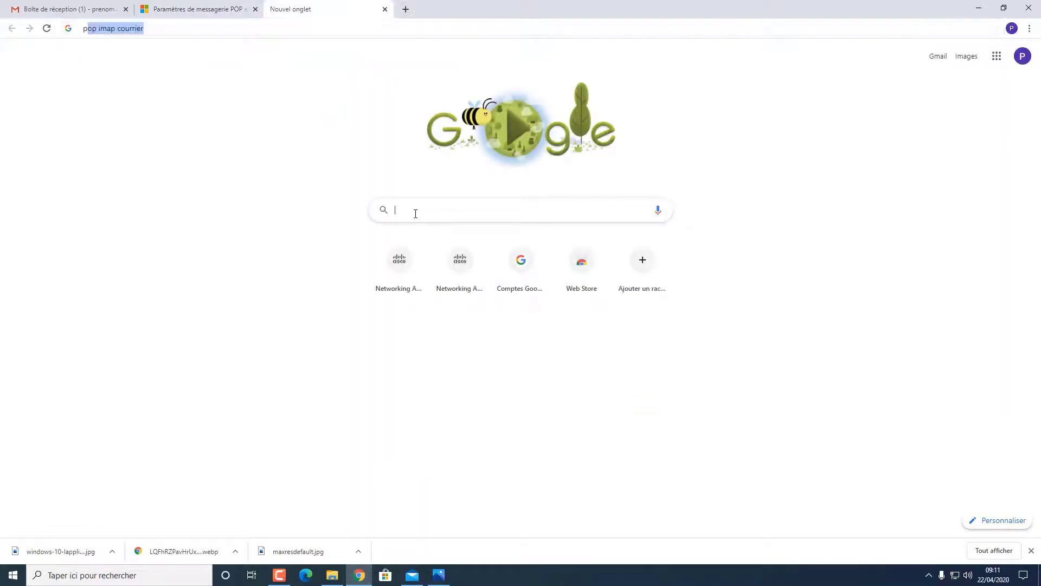
{"action": "type", "text": "pa"}
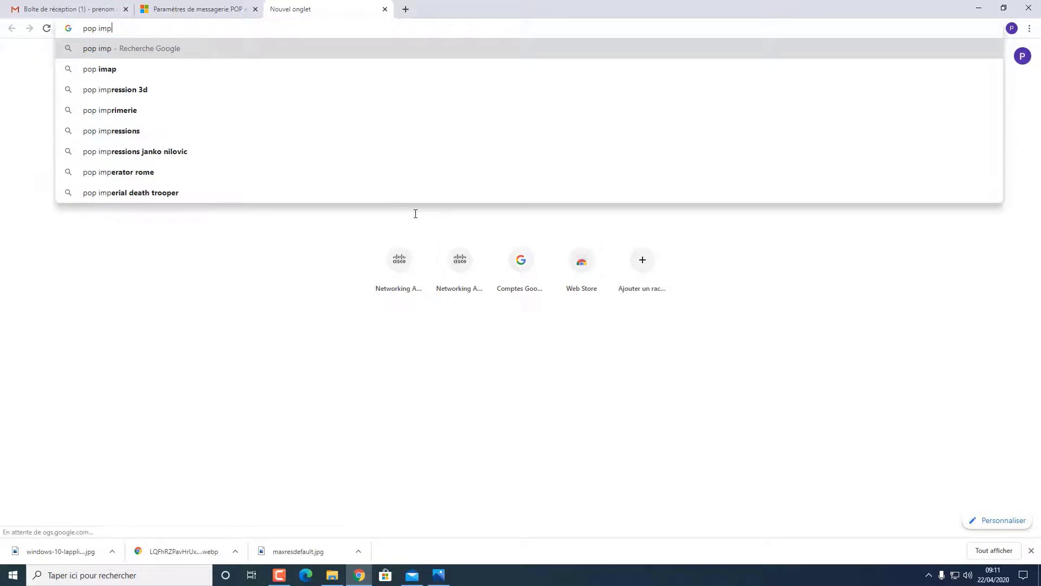
{"action": "key", "text": "BackSpace"}
{"action": "key", "text": "BackSpace"}
{"action": "type", "text": "ap co"}
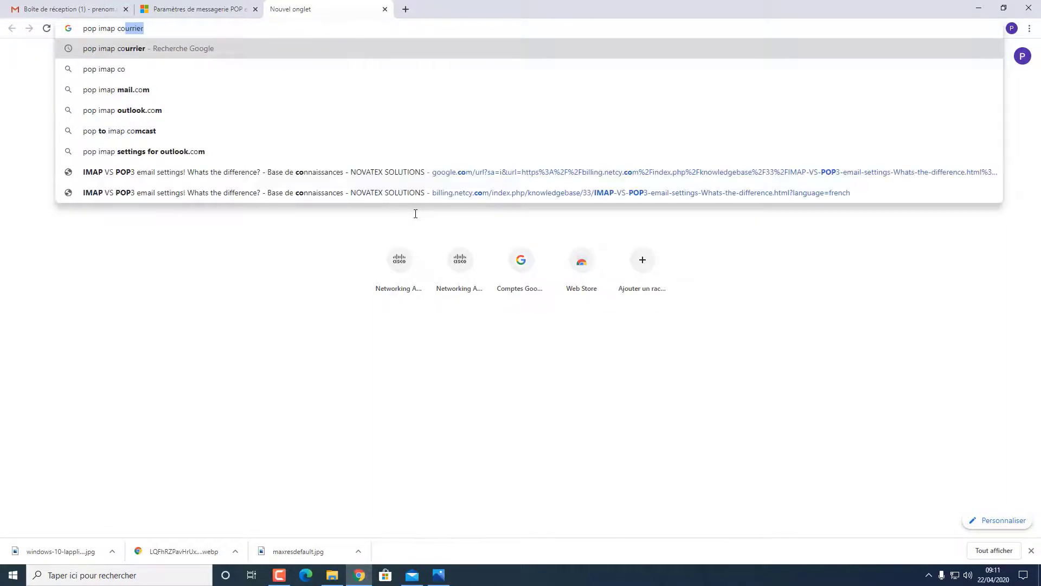
{"action": "type", "text": "uurier windo"}
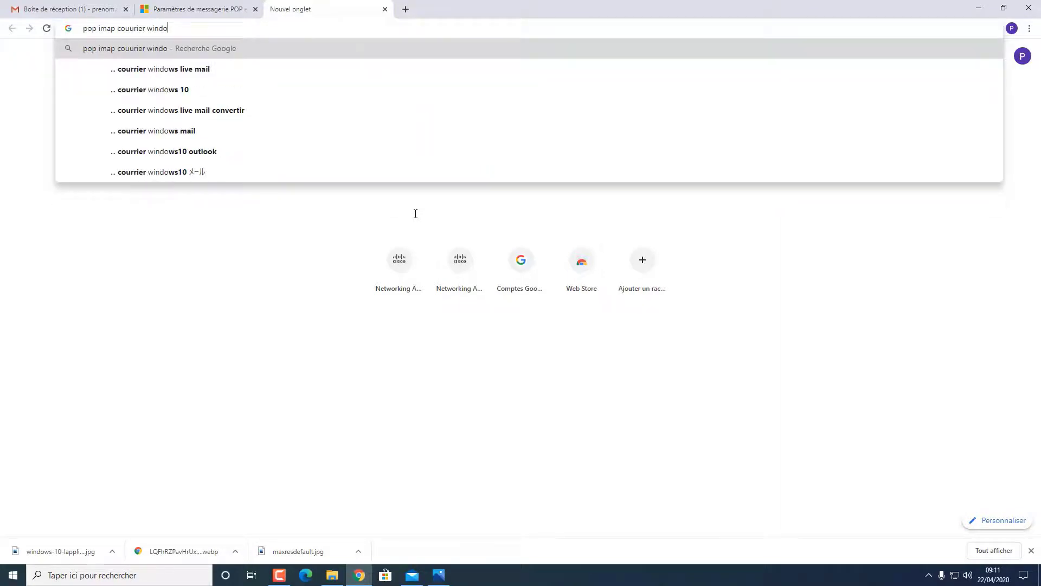
{"action": "left_click", "coordinate": [170, 89]}
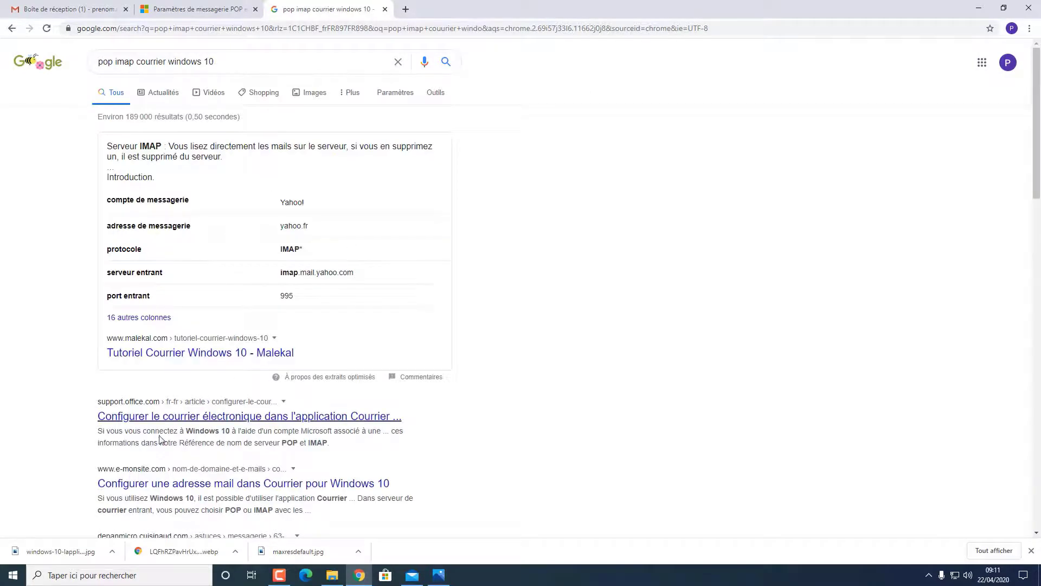
Look through the Microsoft article, then refine the search to 'pop imap courrier windows'
{"action": "left_click", "coordinate": [212, 416]}
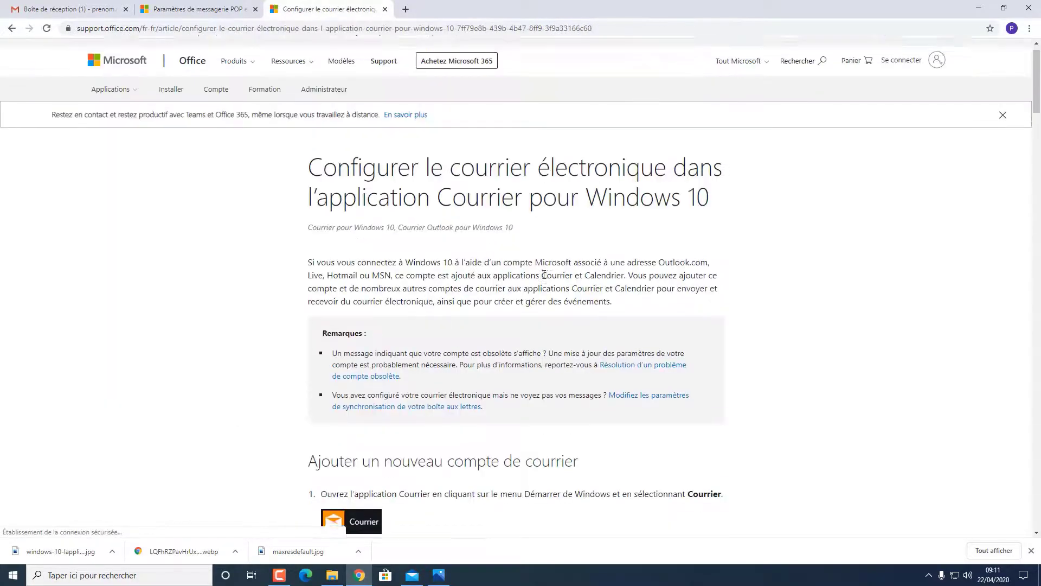
{"action": "scroll", "coordinate": [544, 277], "scroll_direction": "down", "scroll_amount": 7}
{"action": "scroll", "coordinate": [544, 278], "scroll_direction": "up", "scroll_amount": 5}
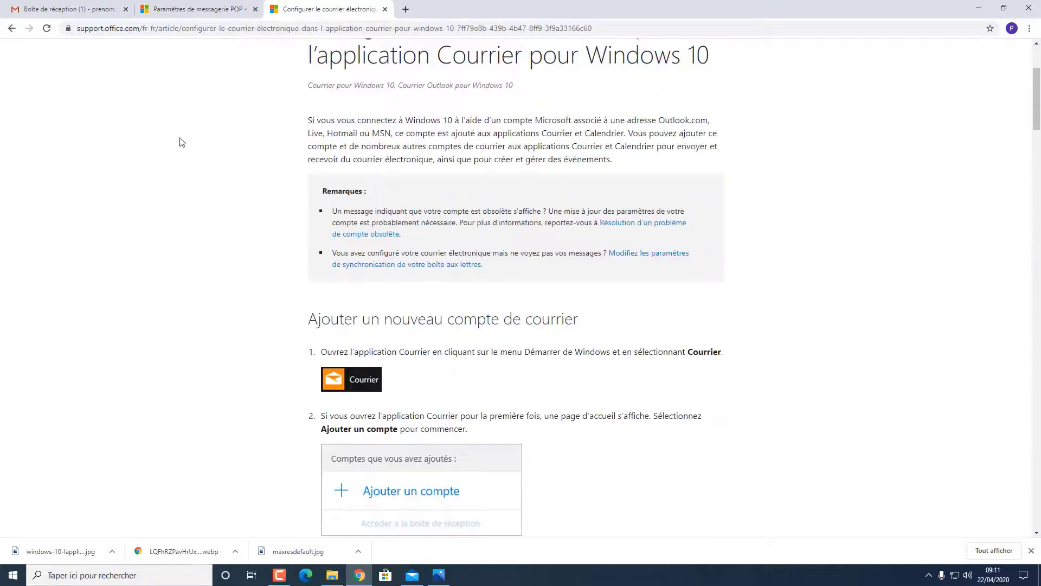
{"action": "left_click", "coordinate": [12, 28]}
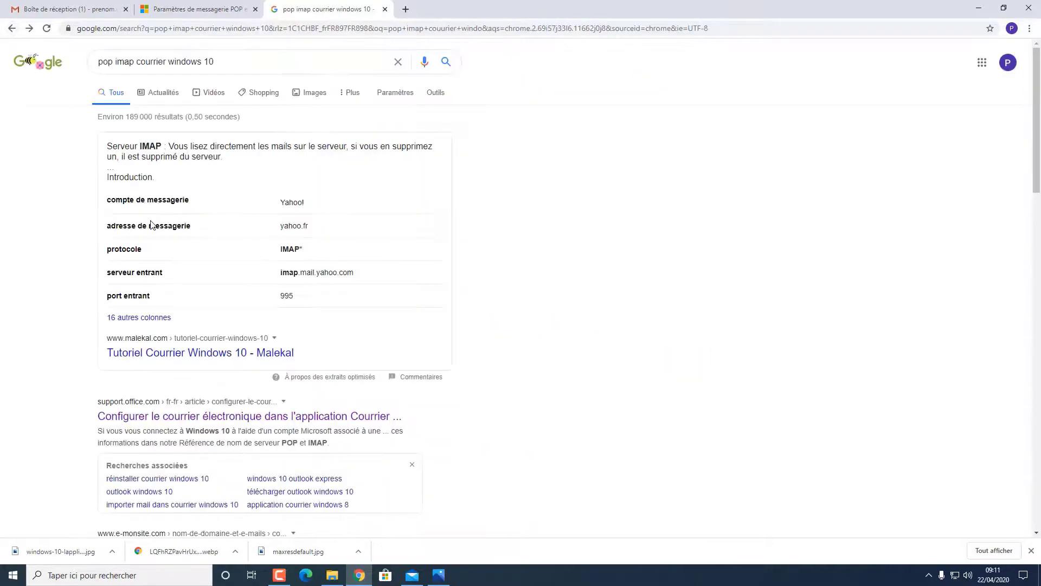
{"action": "scroll", "coordinate": [151, 226], "scroll_direction": "down", "scroll_amount": 5}
{"action": "scroll", "coordinate": [151, 225], "scroll_direction": "up", "scroll_amount": 5}
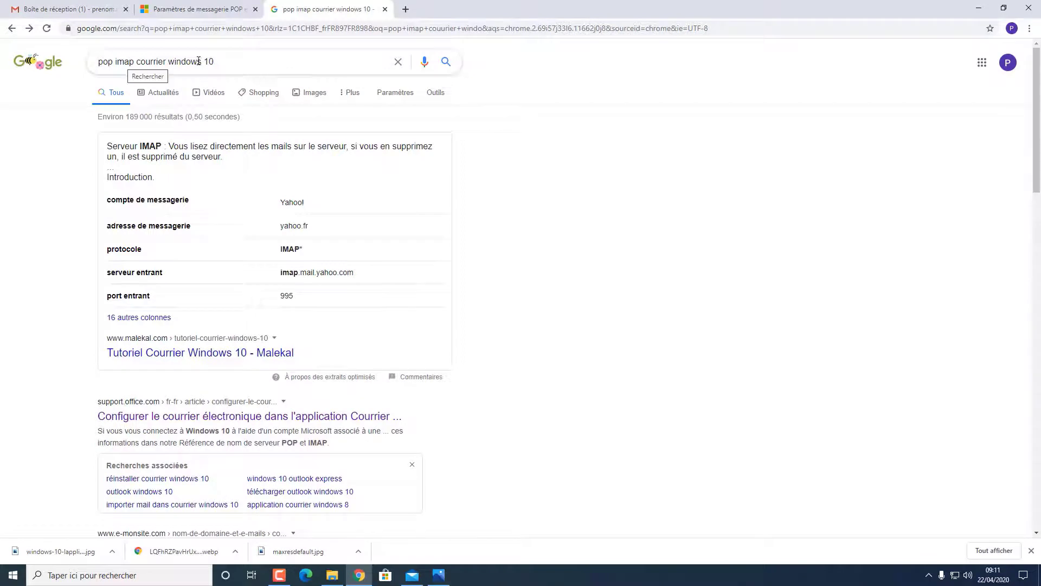
{"action": "left_click", "coordinate": [222, 59]}
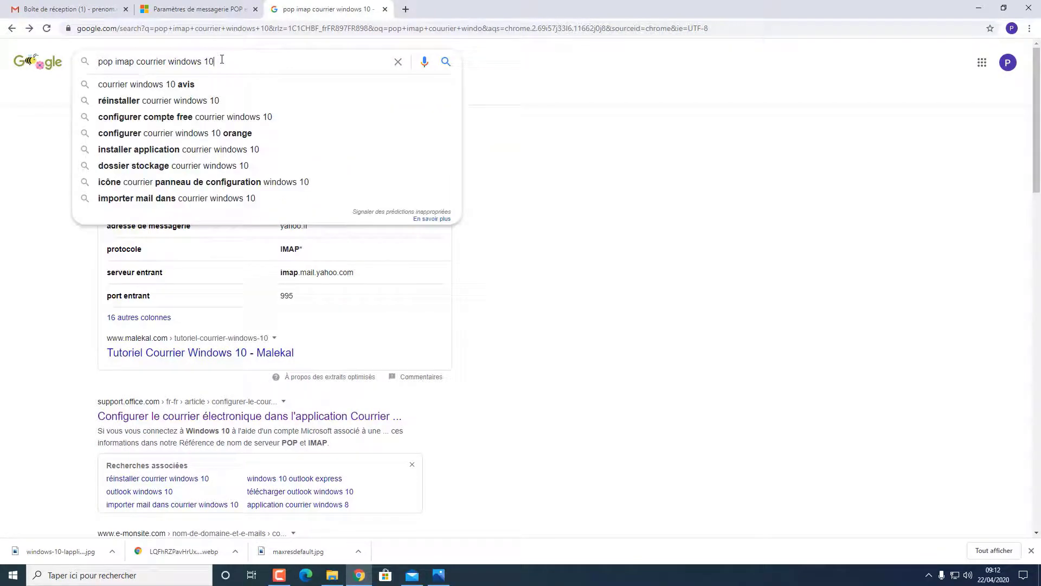
{"action": "key", "text": "BackSpace"}
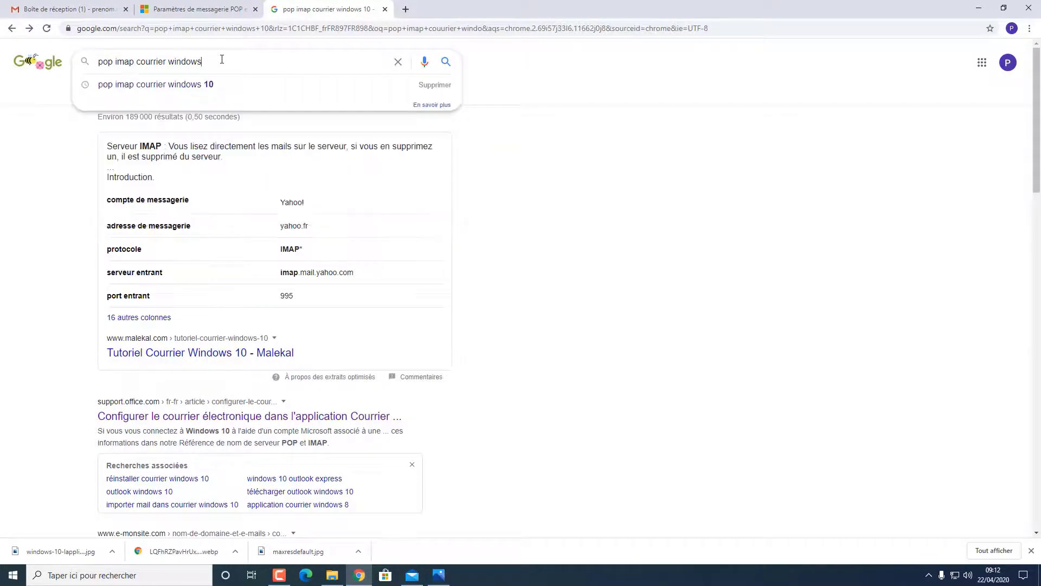
{"action": "key", "text": "Return"}
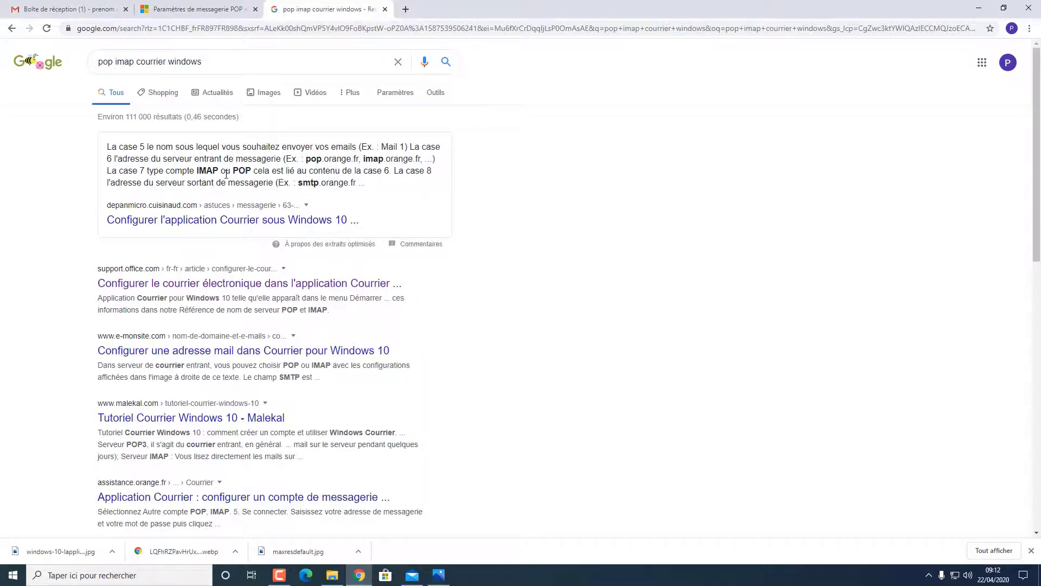
Find imap.gmail.com in the POP/IMAP settings table, copy it, and return to Mail
{"action": "left_click", "coordinate": [257, 228]}
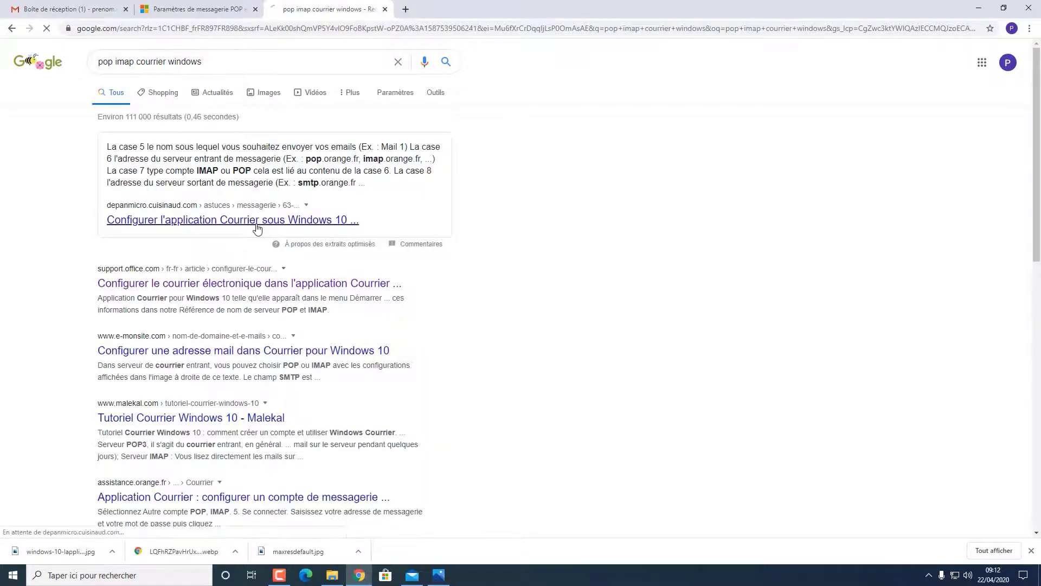
{"action": "scroll", "coordinate": [505, 253], "scroll_direction": "down", "scroll_amount": 5}
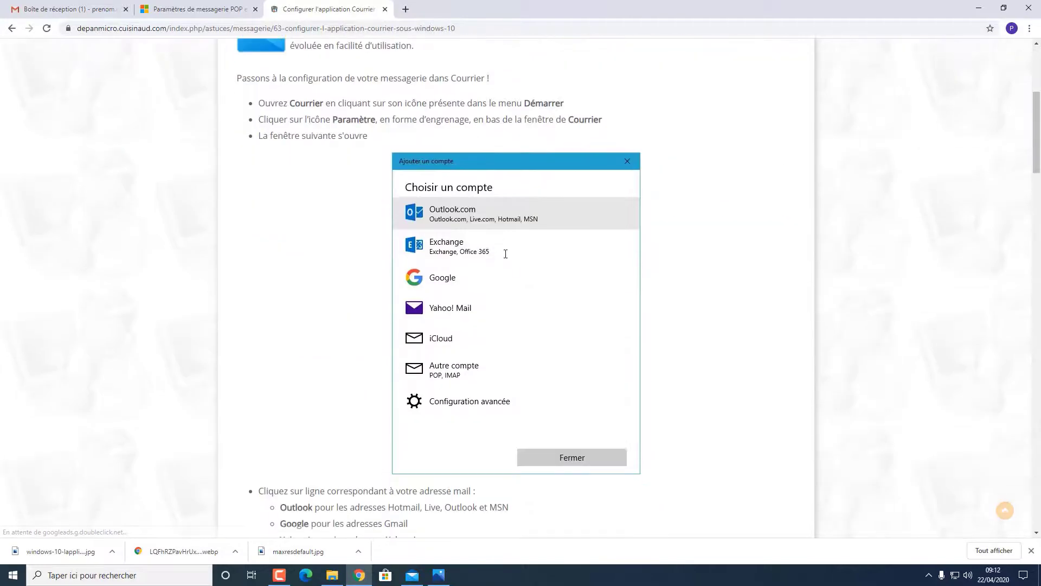
{"action": "scroll", "coordinate": [505, 255], "scroll_direction": "down", "scroll_amount": 15}
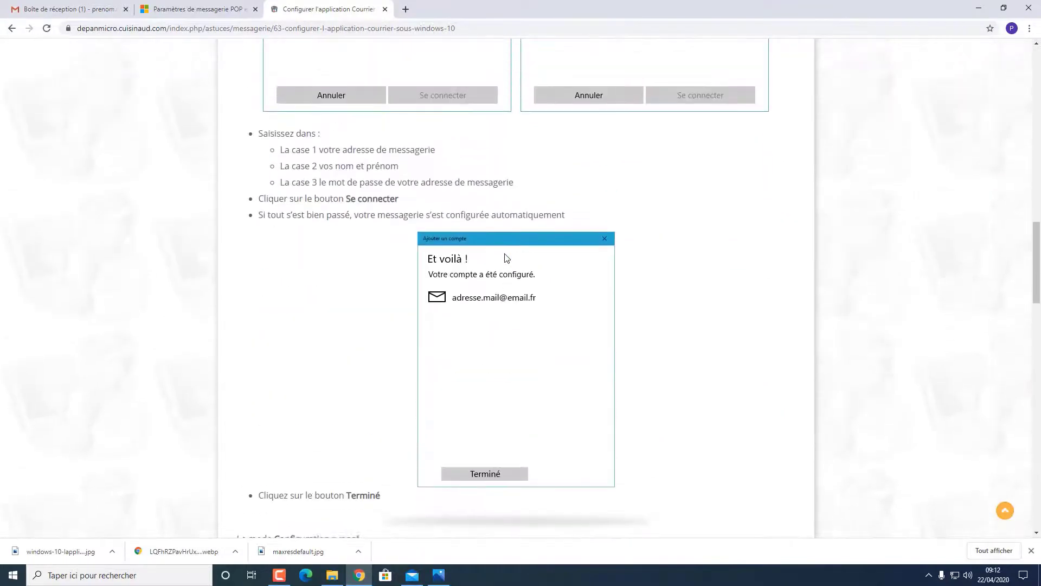
{"action": "left_click", "coordinate": [385, 9]}
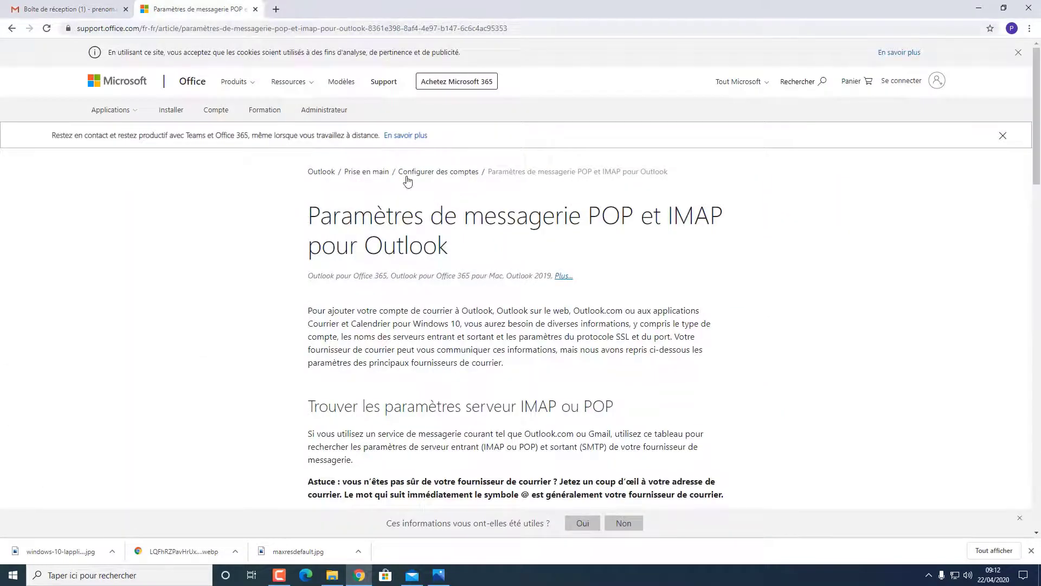
{"action": "scroll", "coordinate": [423, 255], "scroll_direction": "down", "scroll_amount": 7}
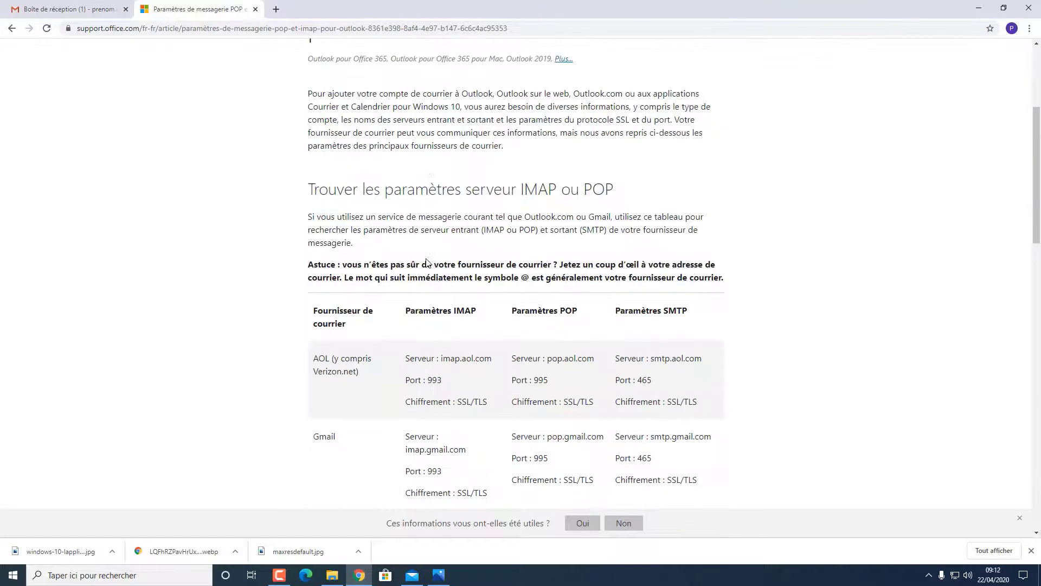
{"action": "scroll", "coordinate": [463, 280], "scroll_direction": "down", "scroll_amount": 1}
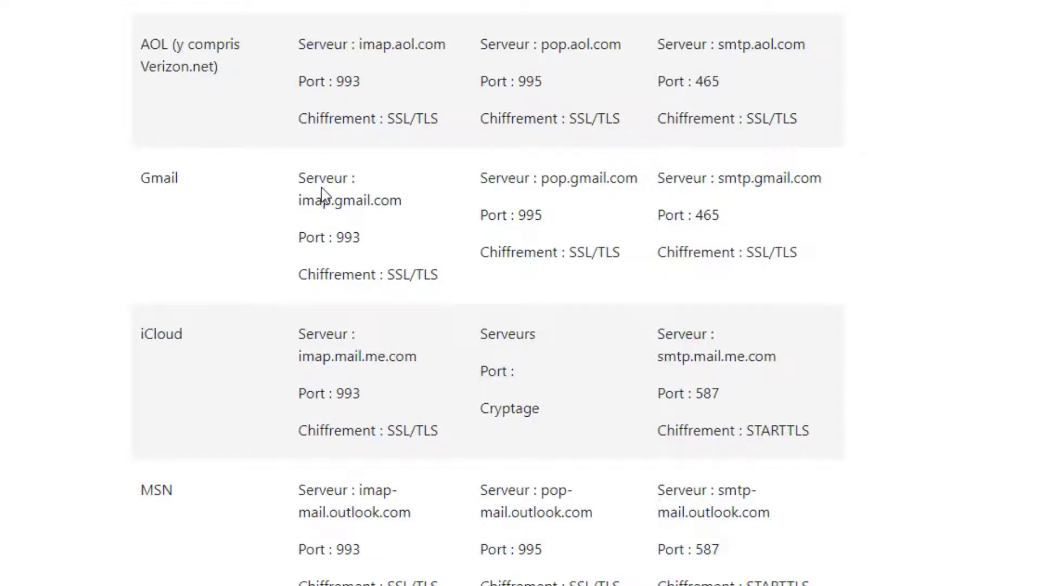
{"action": "left_click_drag", "start_coordinate": [298, 200], "coordinate": [420, 212]}
{"action": "key", "text": "ctrl+c"}
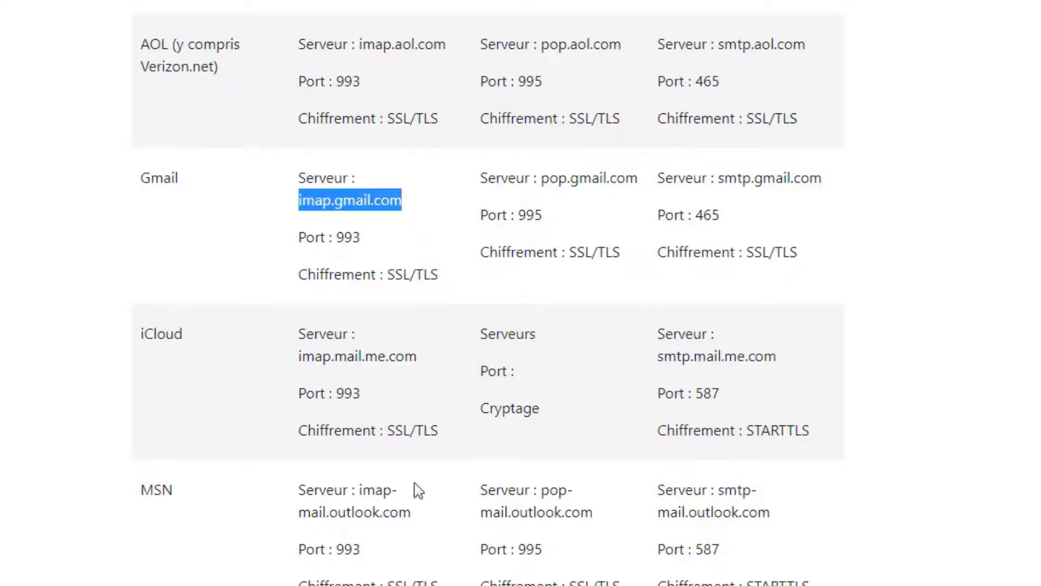
{"action": "key", "text": "alt+Tab"}
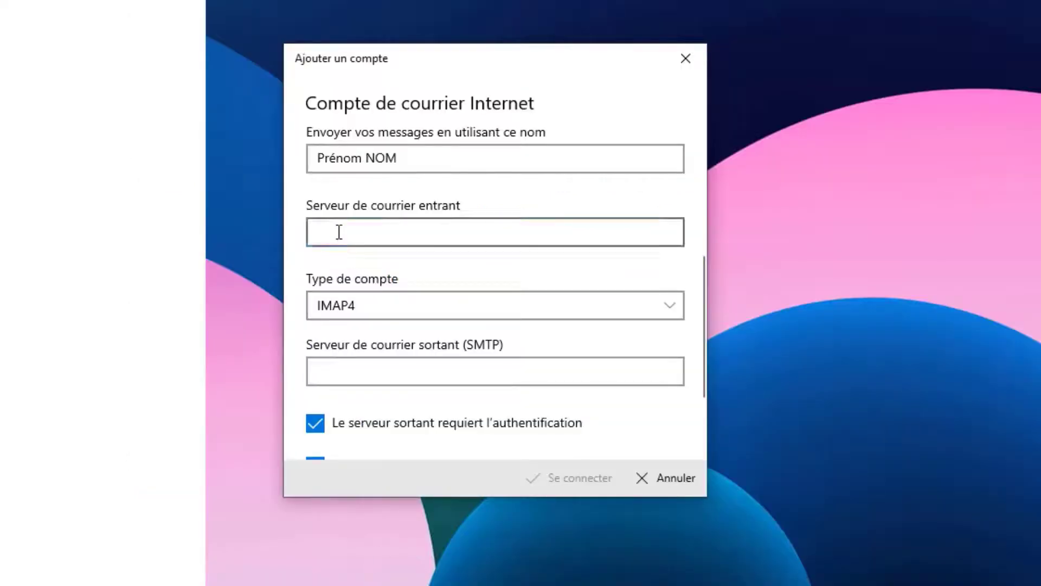
Enter imap.gmail.com as incoming server and smtp.gmail.com as outgoing server
{"action": "left_click", "coordinate": [339, 232]}
{"action": "key", "text": "ctrl+v"}
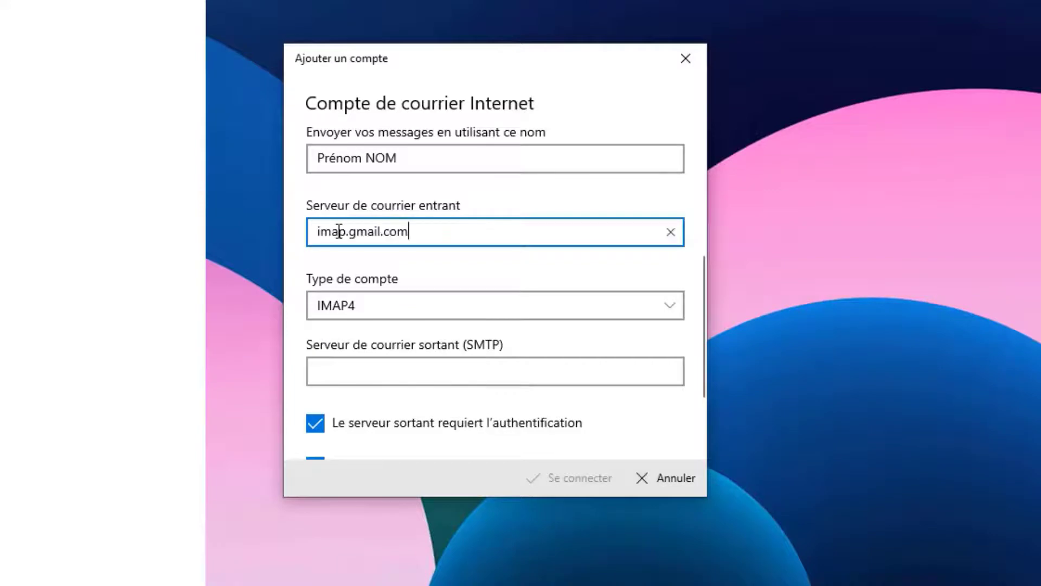
{"action": "scroll", "coordinate": [339, 231], "scroll_direction": "down", "scroll_amount": 3}
{"action": "left_click", "coordinate": [320, 264]}
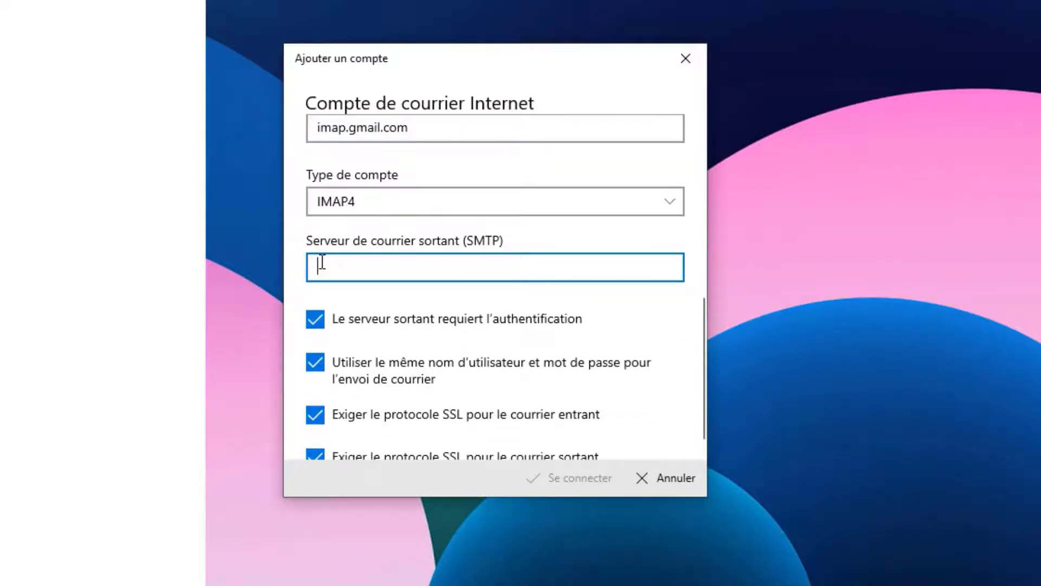
{"action": "type", "text": "smtp"}
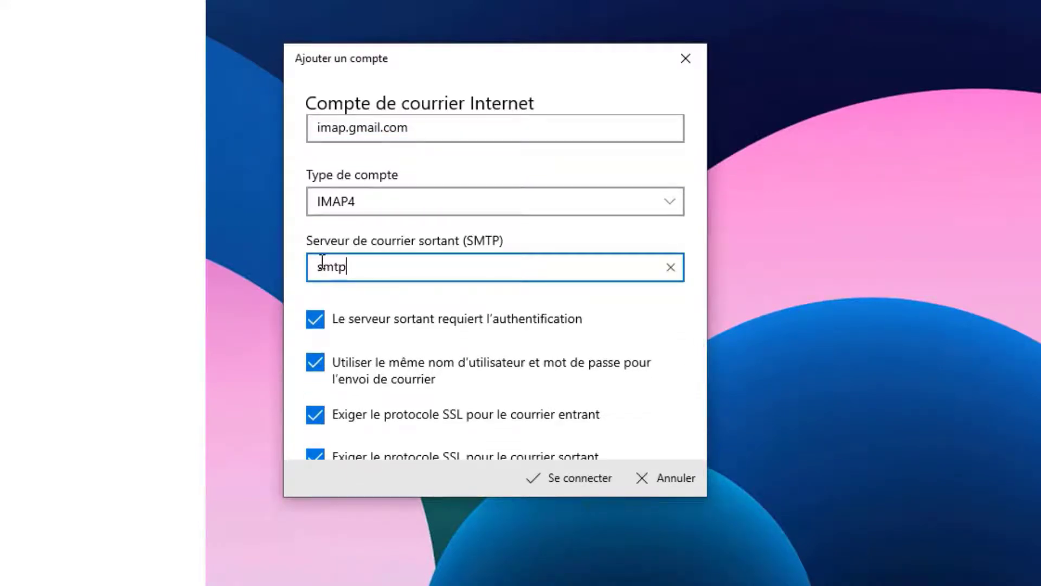
{"action": "type", "text": ".gmail"}
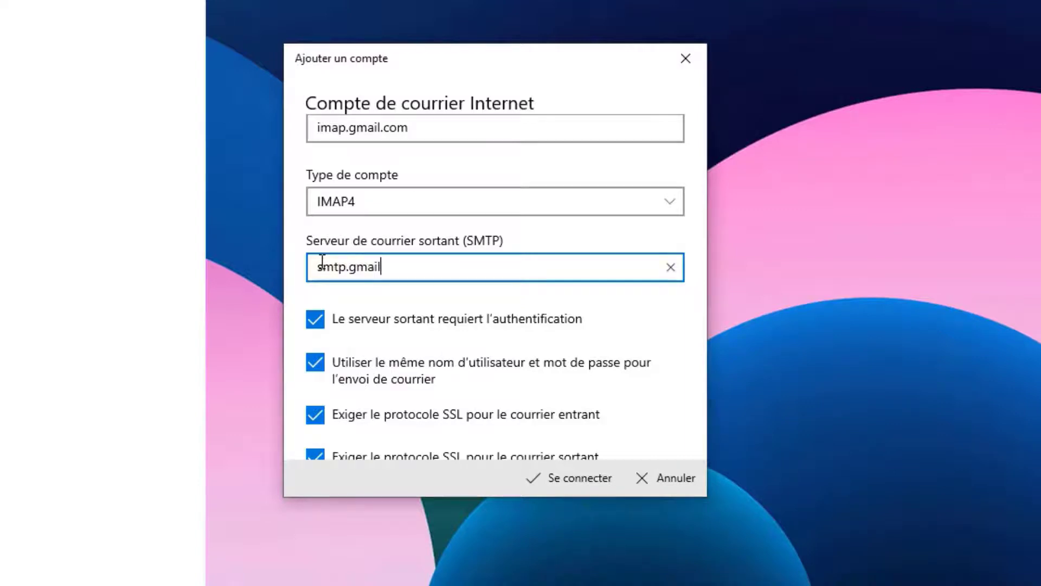
{"action": "type", "text": ".com"}
{"action": "scroll", "coordinate": [392, 313], "scroll_direction": "down", "scroll_amount": 1}
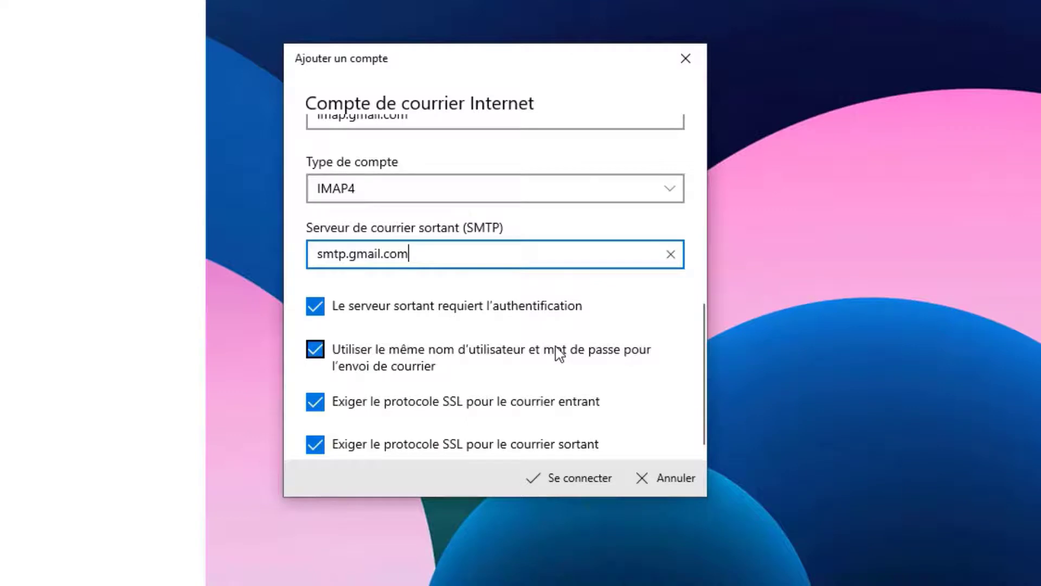
{"action": "scroll", "coordinate": [549, 343], "scroll_direction": "up", "scroll_amount": 2}
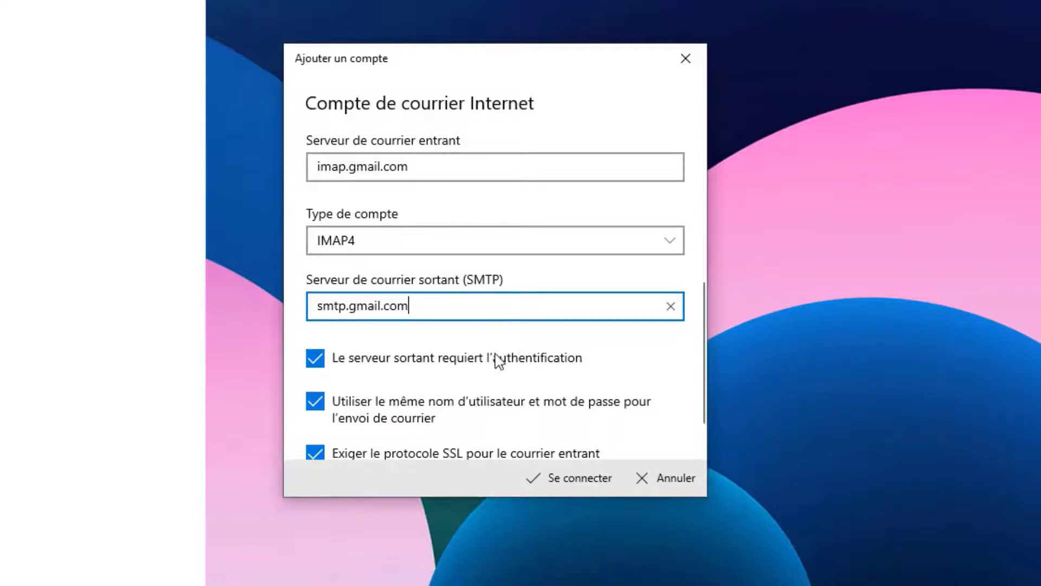
{"action": "scroll", "coordinate": [492, 386], "scroll_direction": "down", "scroll_amount": 2}
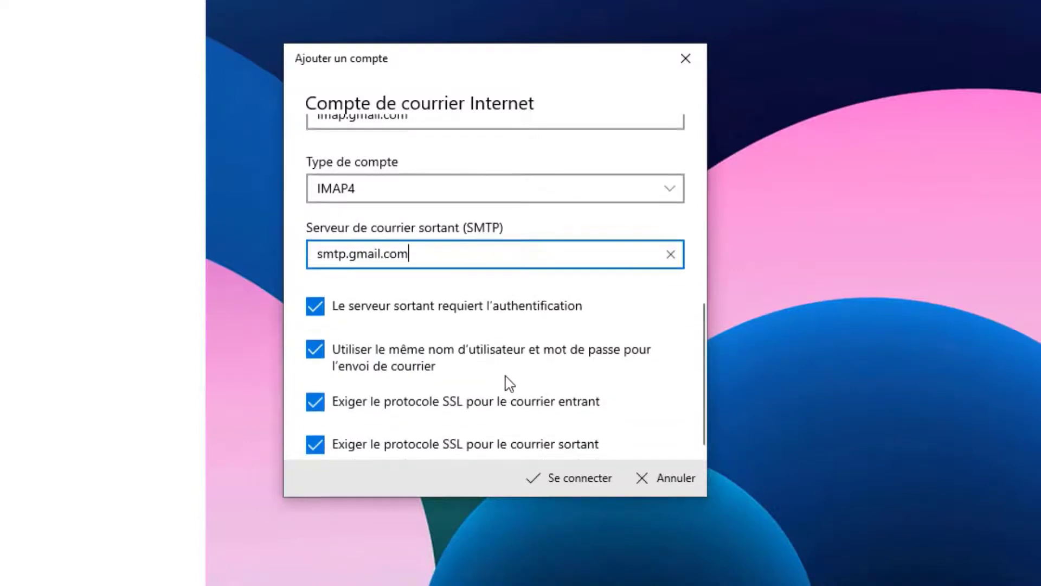
{"action": "scroll", "coordinate": [510, 380], "scroll_direction": "up", "scroll_amount": 7}
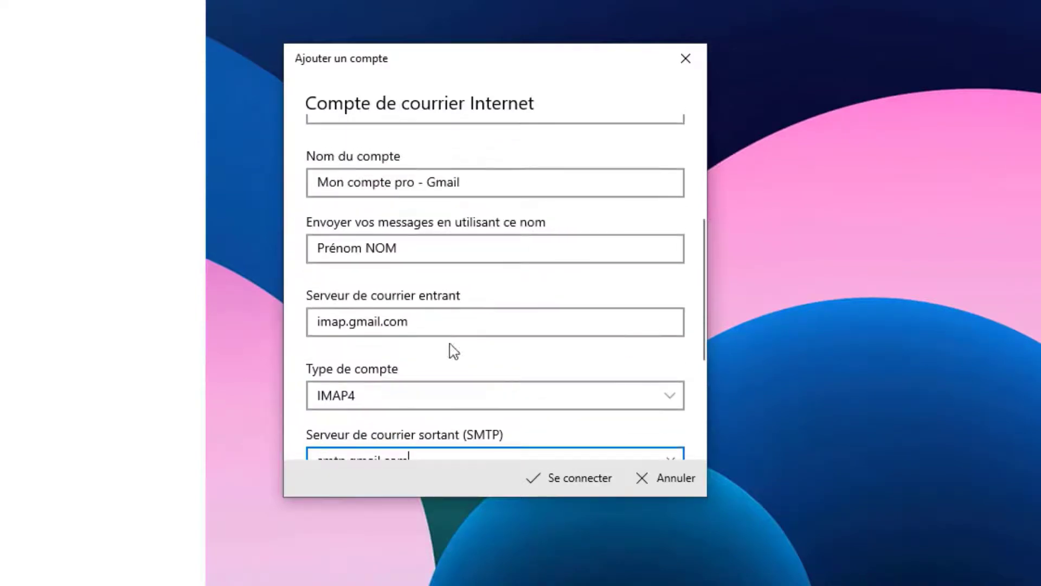
{"action": "scroll", "coordinate": [464, 408], "scroll_direction": "down", "scroll_amount": 4}
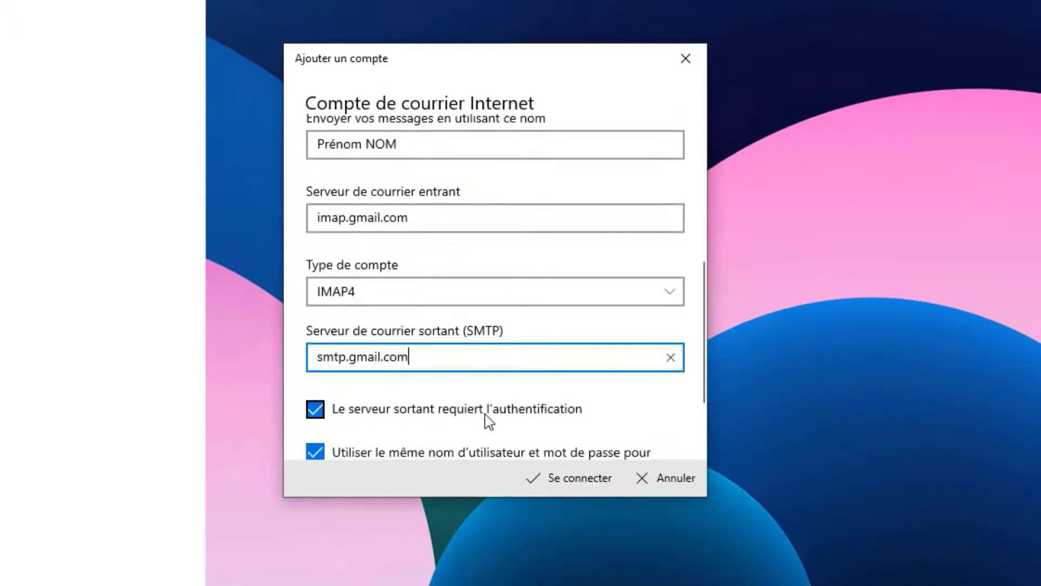
Keep IMAP4 as the account type and create the account
{"action": "left_click", "coordinate": [469, 292]}
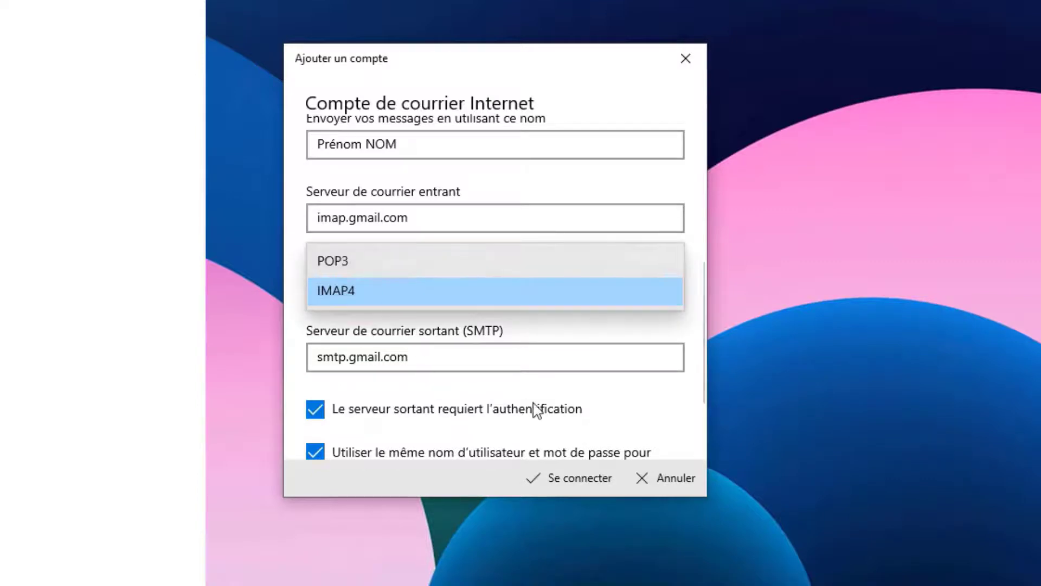
{"action": "left_click", "coordinate": [644, 411]}
{"action": "scroll", "coordinate": [645, 412], "scroll_direction": "down", "scroll_amount": 3}
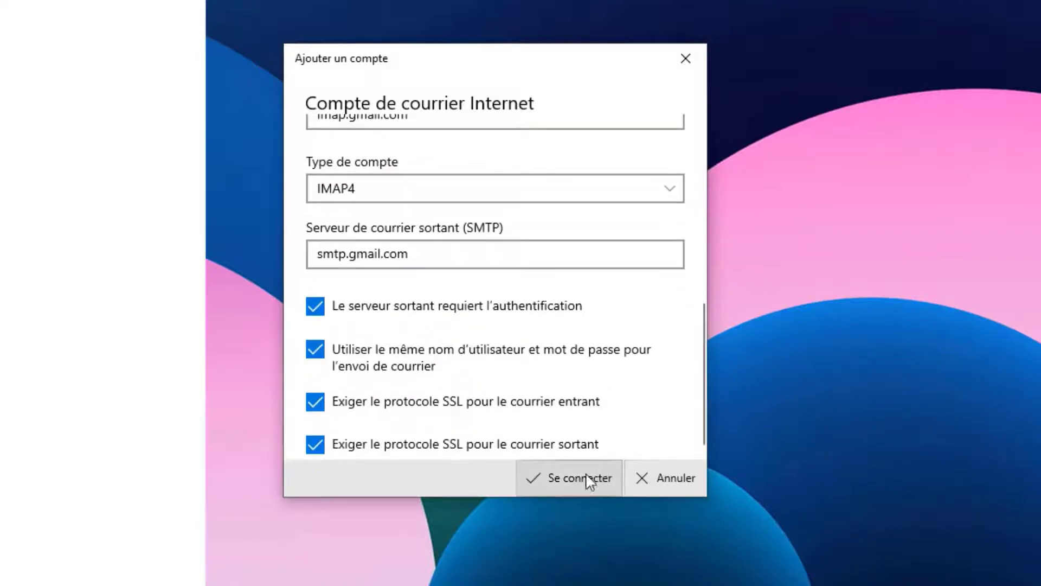
{"action": "left_click", "coordinate": [581, 480]}
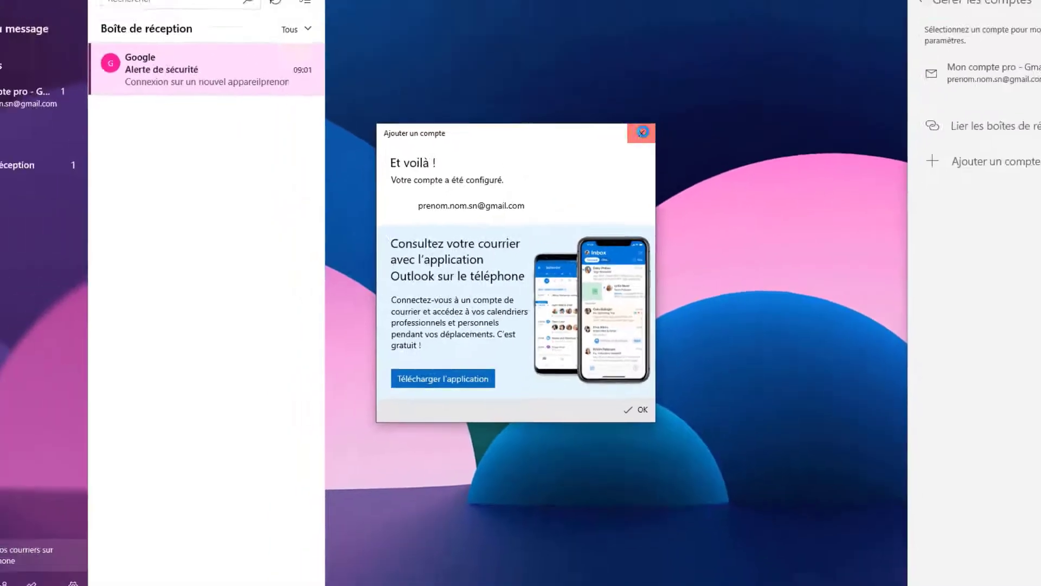
Close the Et voilà confirmation and open Gérer les comptes, cancelling a new Ajouter un compte
{"action": "left_click", "coordinate": [686, 58]}
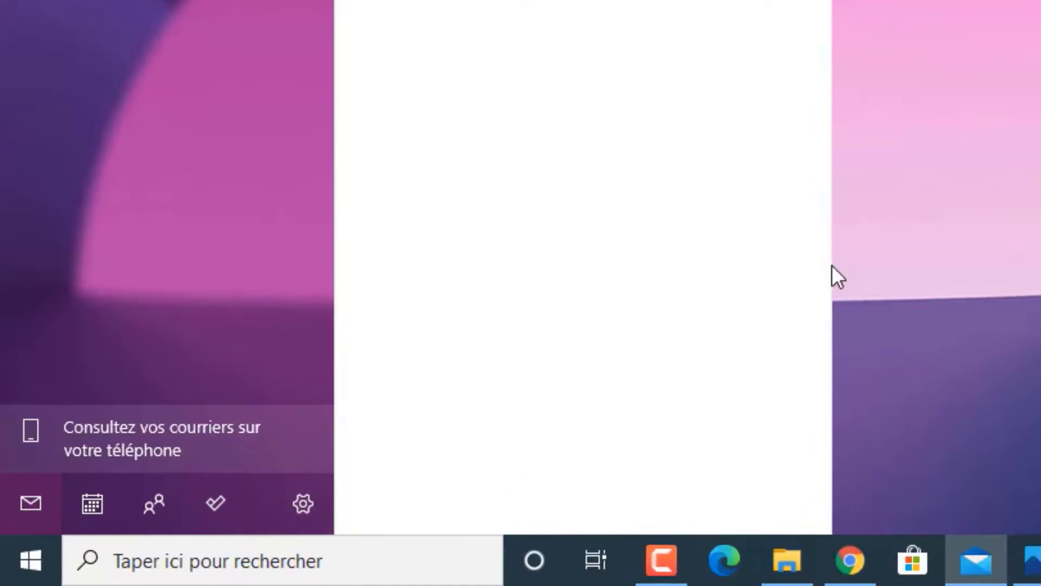
{"action": "left_click", "coordinate": [303, 504]}
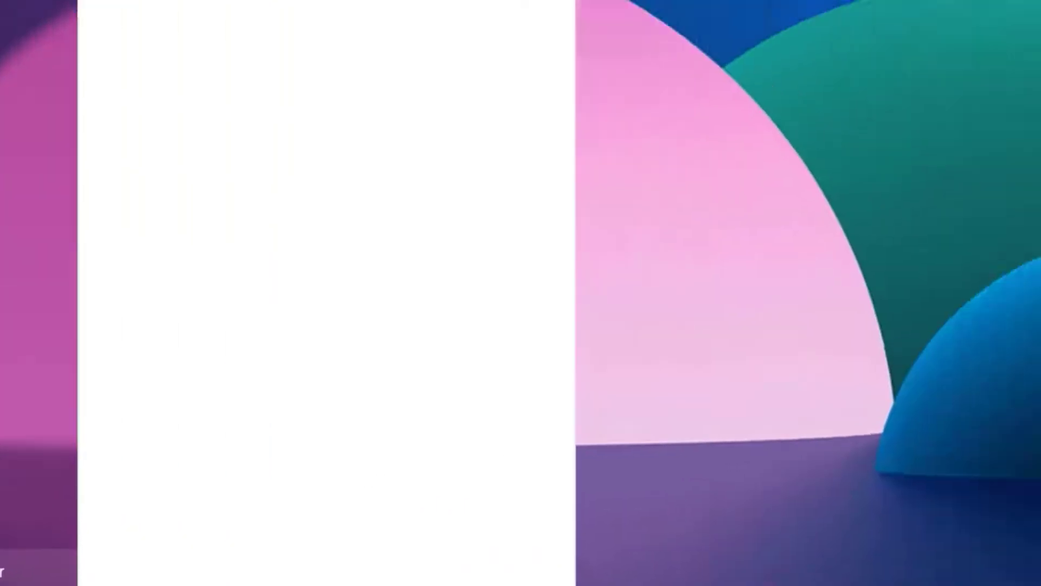
{"action": "left_click", "coordinate": [709, 123]}
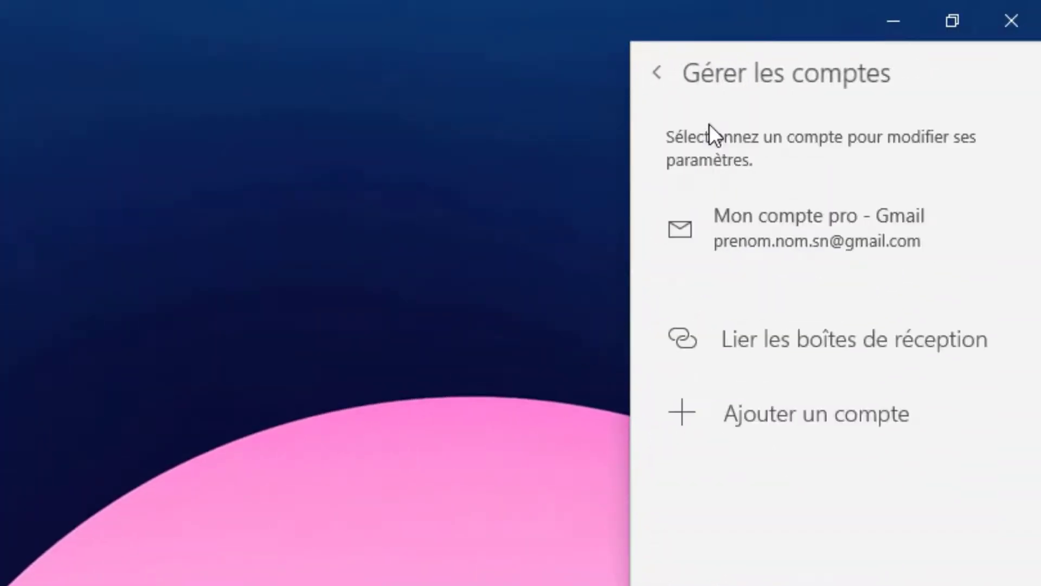
{"action": "left_click", "coordinate": [786, 404]}
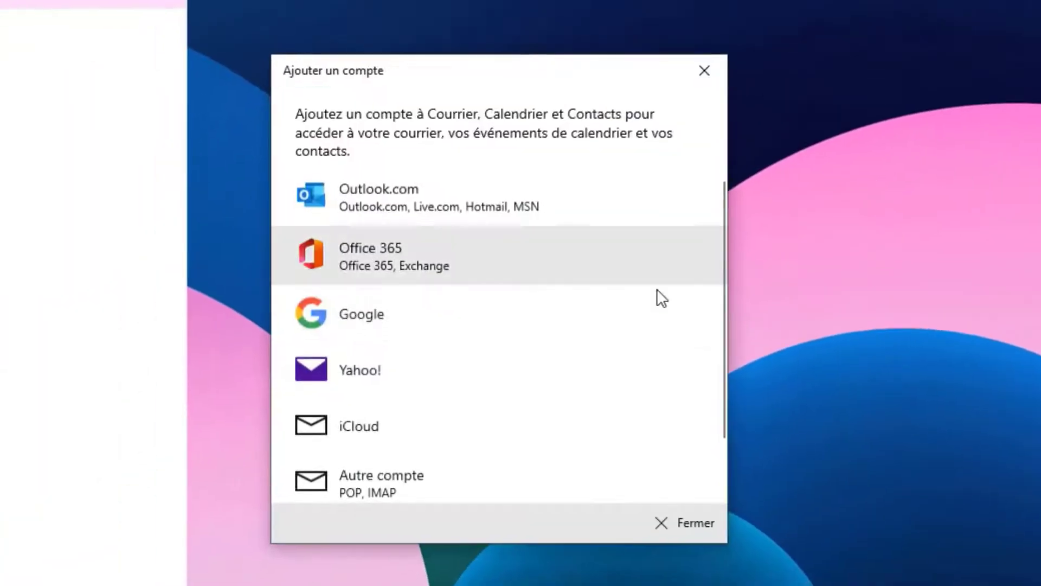
{"action": "scroll", "coordinate": [597, 315], "scroll_direction": "down", "scroll_amount": 2}
{"action": "left_click", "coordinate": [704, 71]}
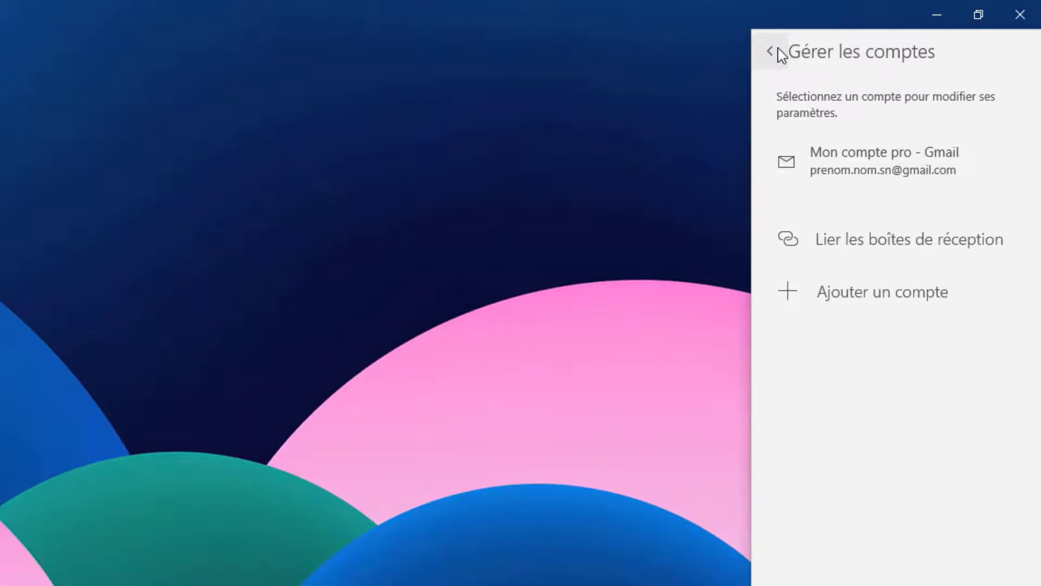
Change Courrier's accent colour to green in Personnalisation
{"action": "left_click", "coordinate": [770, 52]}
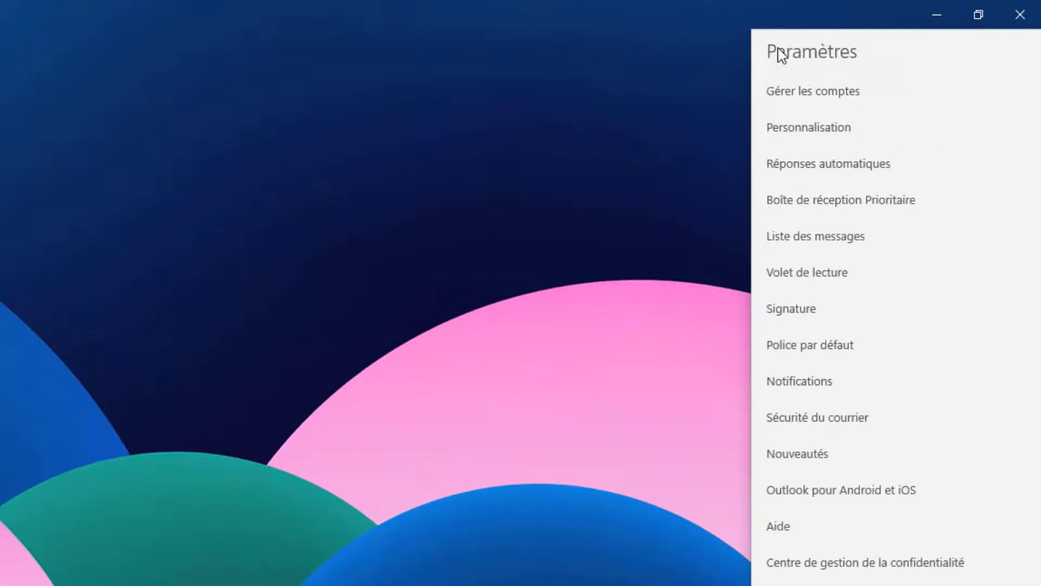
{"action": "left_click", "coordinate": [797, 128]}
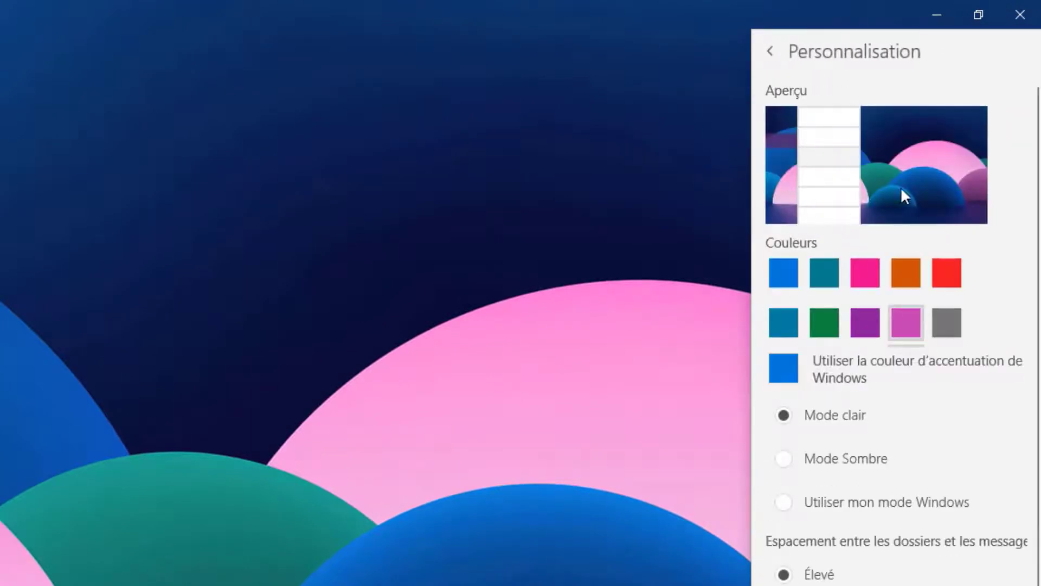
{"action": "left_click", "coordinate": [831, 319]}
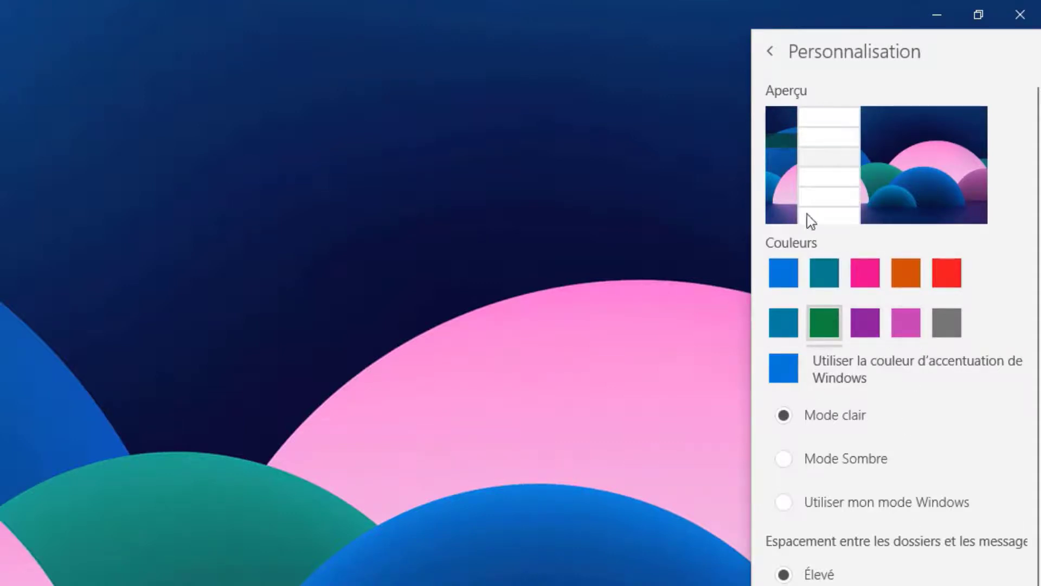
Open the settings of the Mon compte pro - Gmail account from Gérer les comptes
{"action": "left_click", "coordinate": [769, 53]}
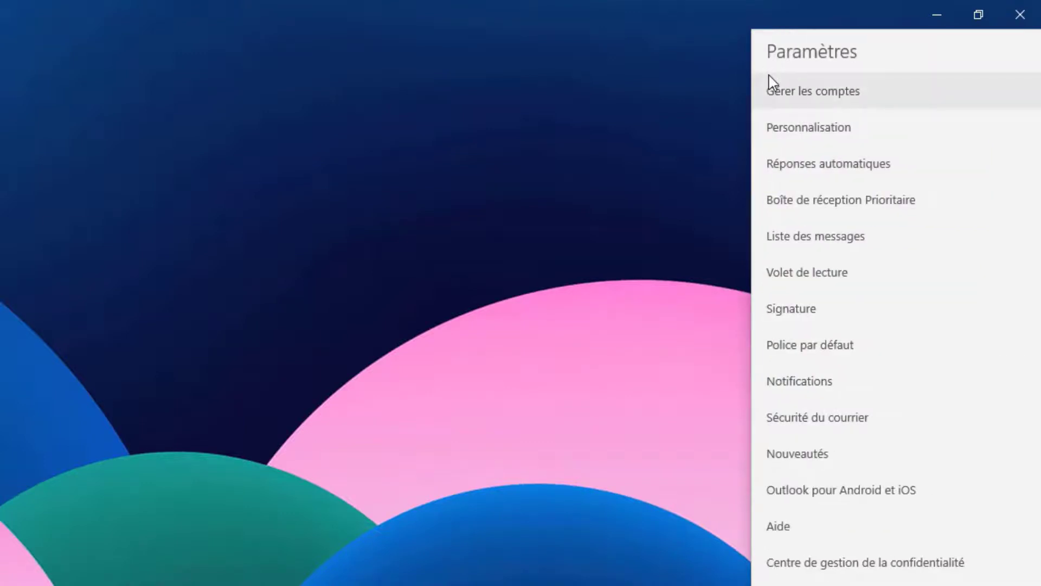
{"action": "left_click", "coordinate": [794, 102]}
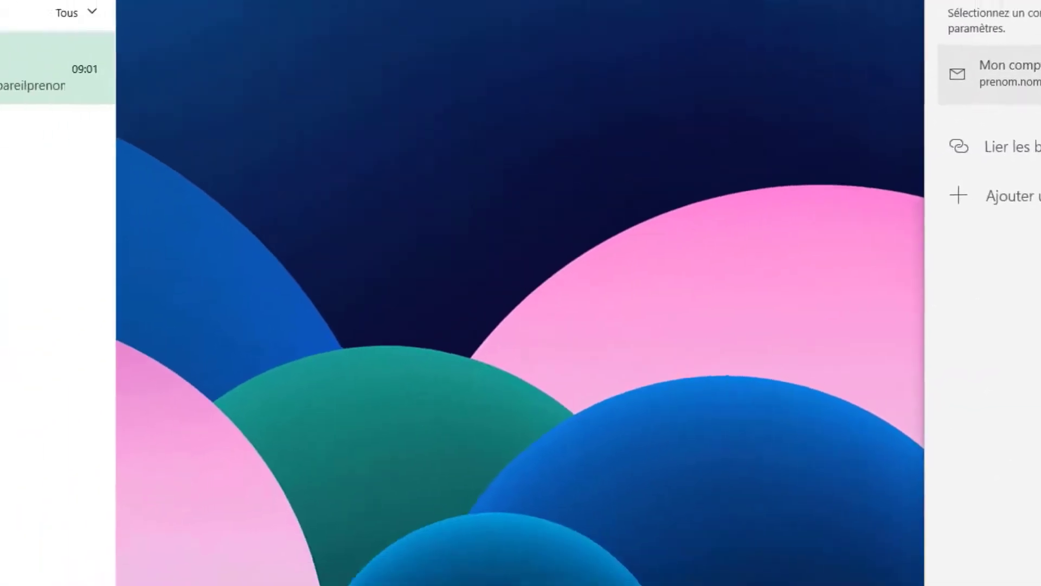
{"action": "left_click", "coordinate": [1015, 74]}
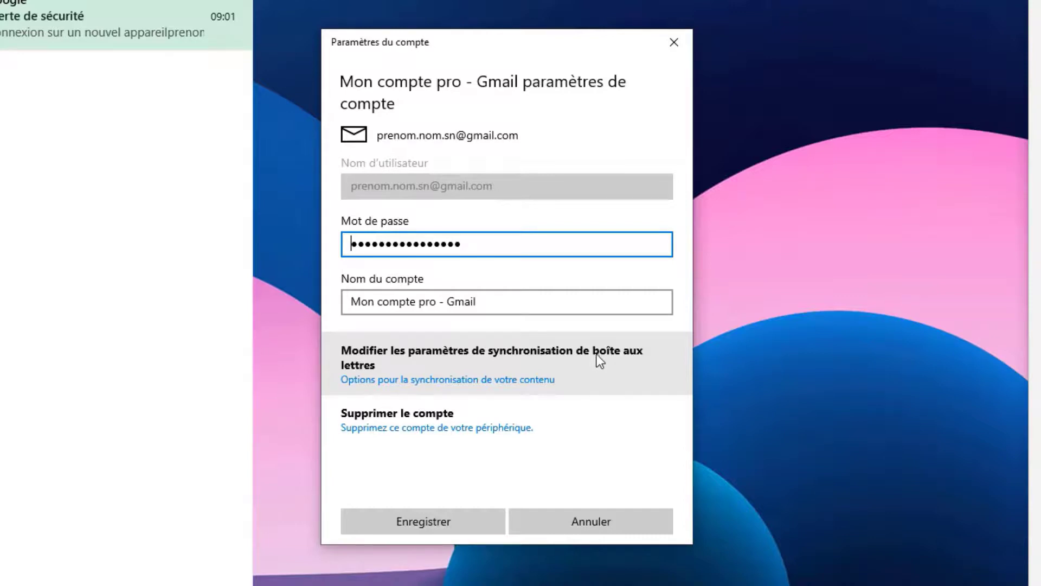
Set Gmail sync to download new messages 'au fur et à mesure' and emails from 'à tout moment', then return to Chrome's Gmail inbox
{"action": "left_click", "coordinate": [503, 374]}
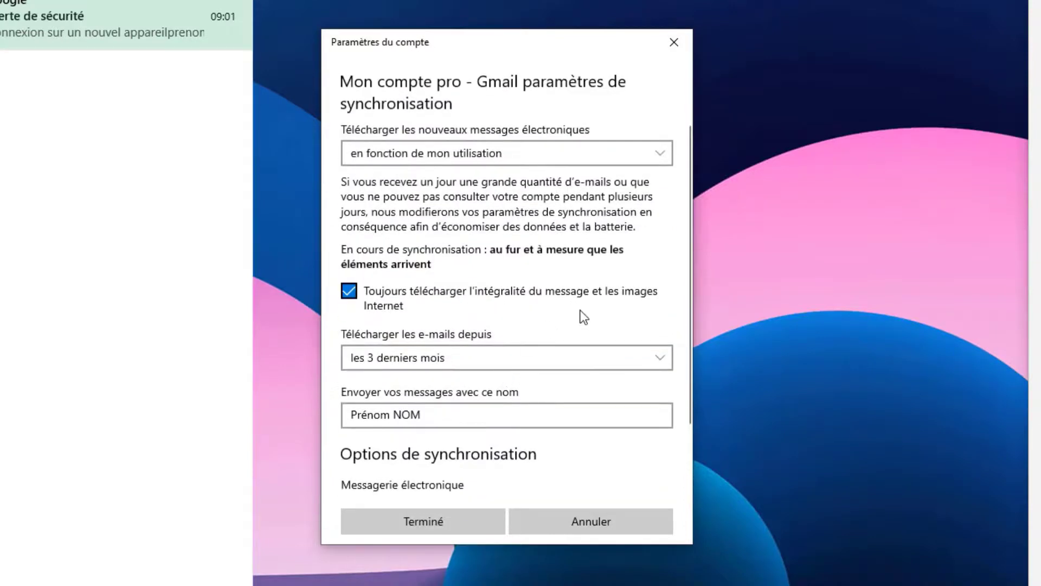
{"action": "left_click", "coordinate": [453, 155]}
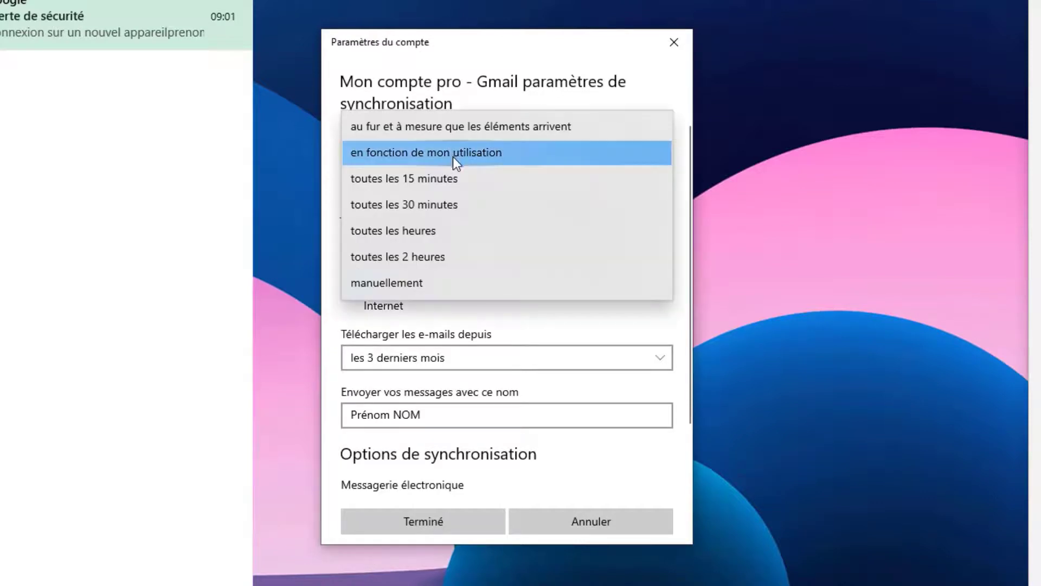
{"action": "left_click", "coordinate": [438, 126]}
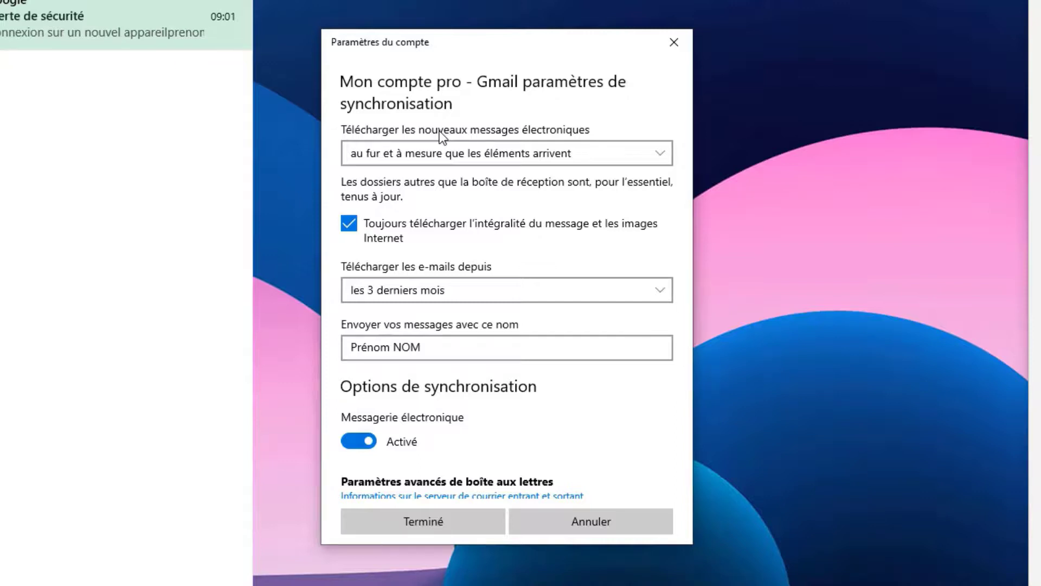
{"action": "left_click", "coordinate": [464, 292]}
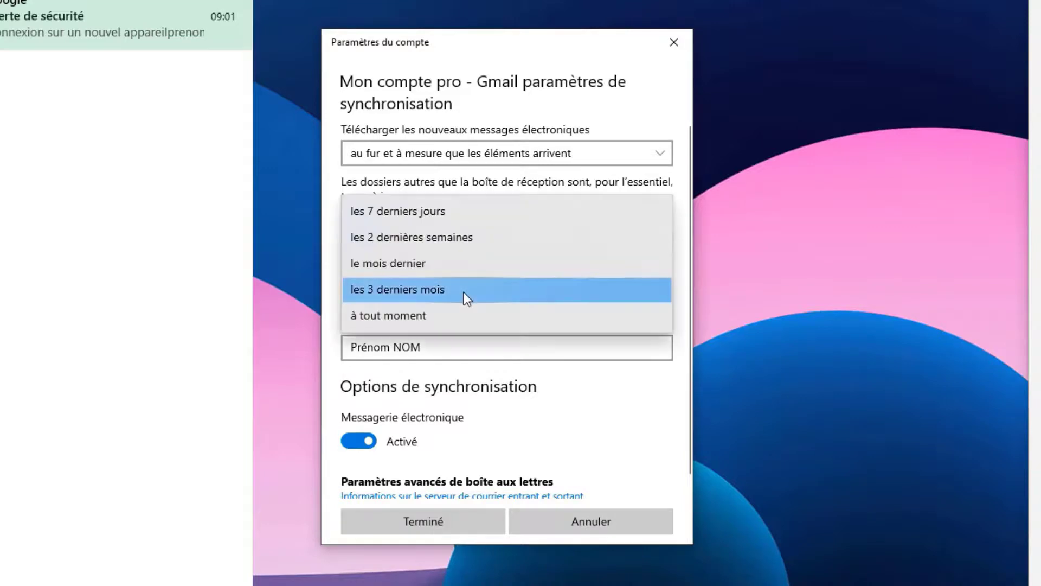
{"action": "left_click", "coordinate": [398, 319]}
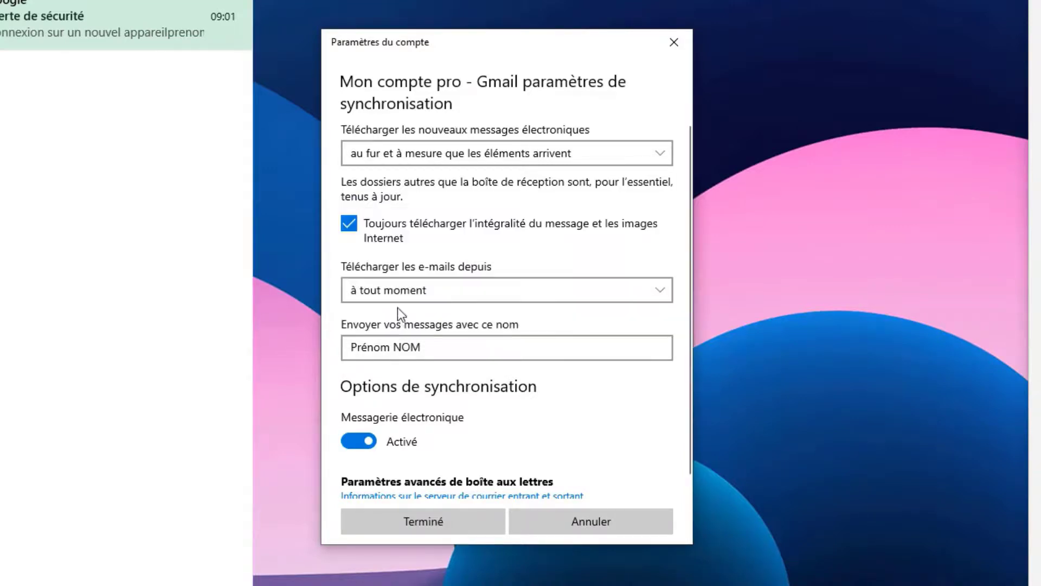
{"action": "left_click", "coordinate": [426, 286]}
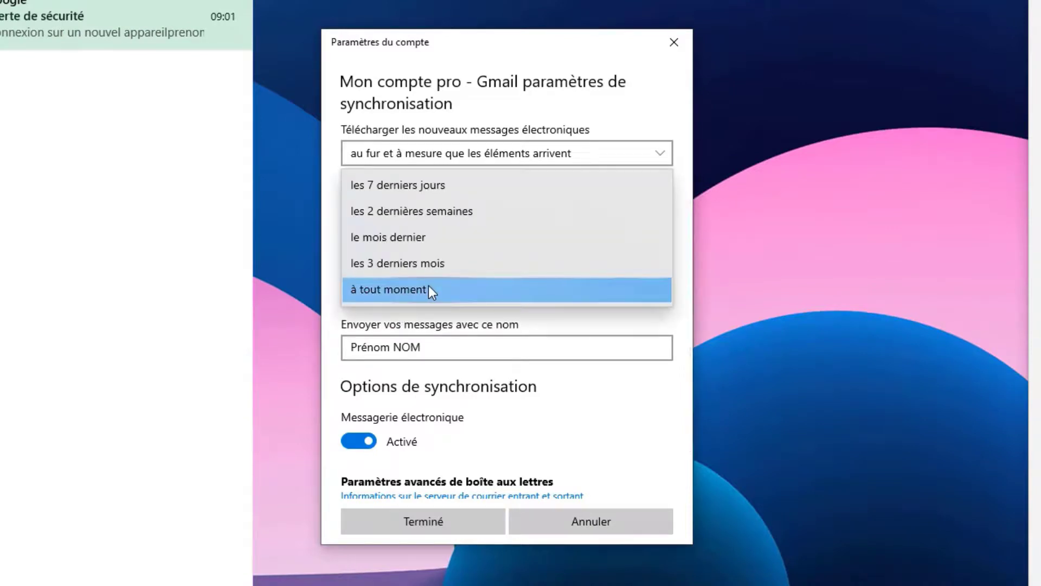
{"action": "left_click", "coordinate": [336, 214]}
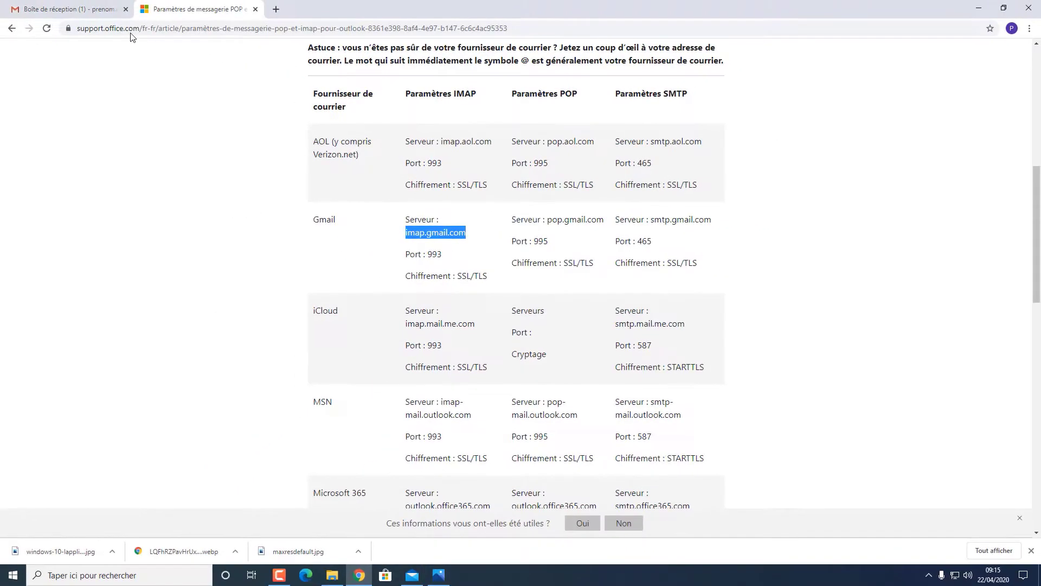
{"action": "left_click", "coordinate": [73, 10]}
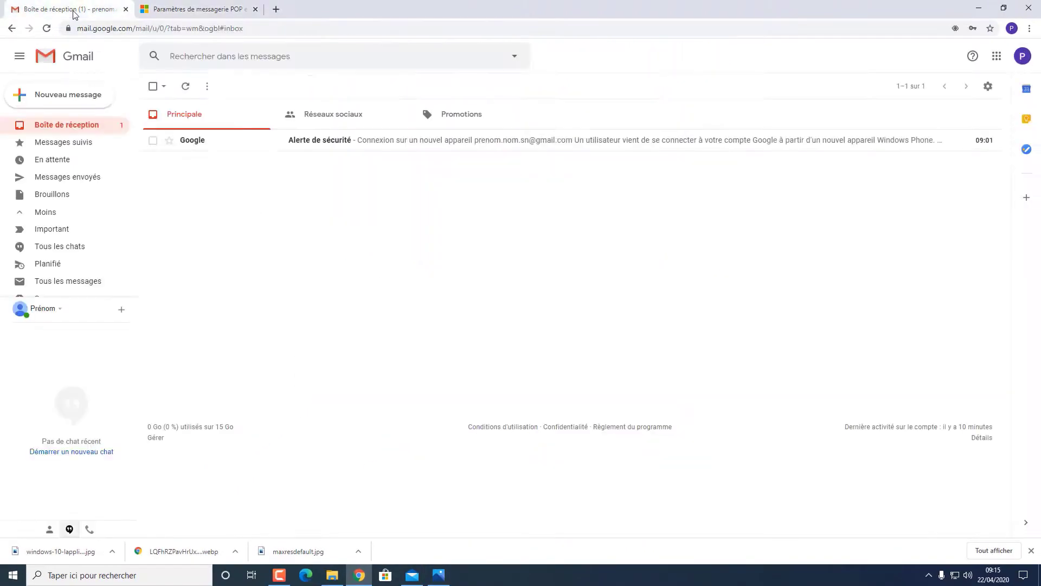